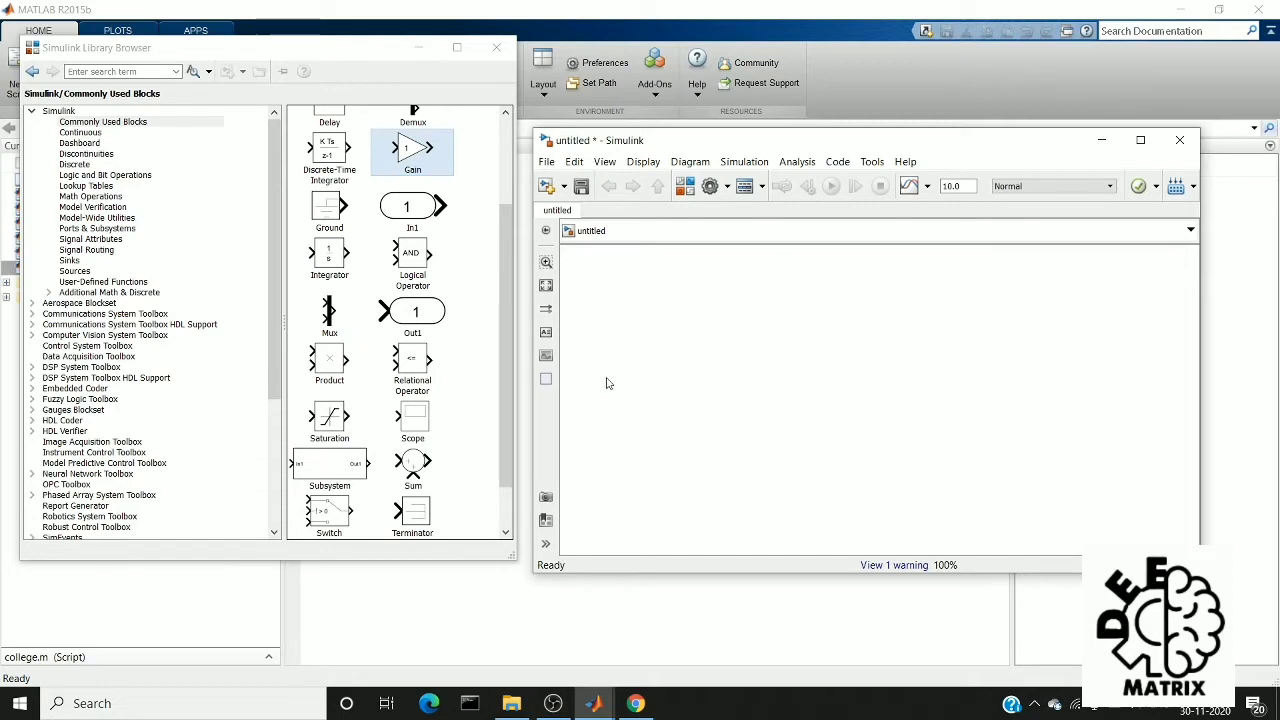
Step: Place a Scope with 2 input ports and a Sum block whose list of signs is |+-
drag(421, 411, 1005, 363)
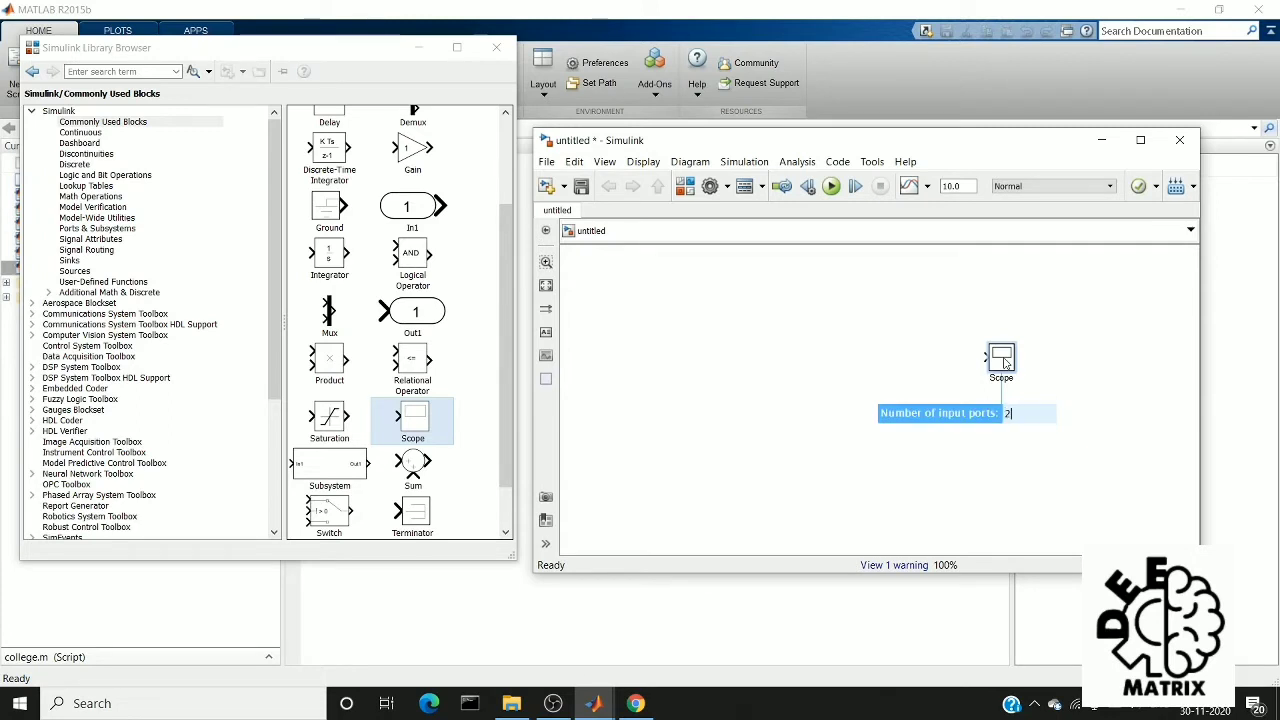
key(Return)
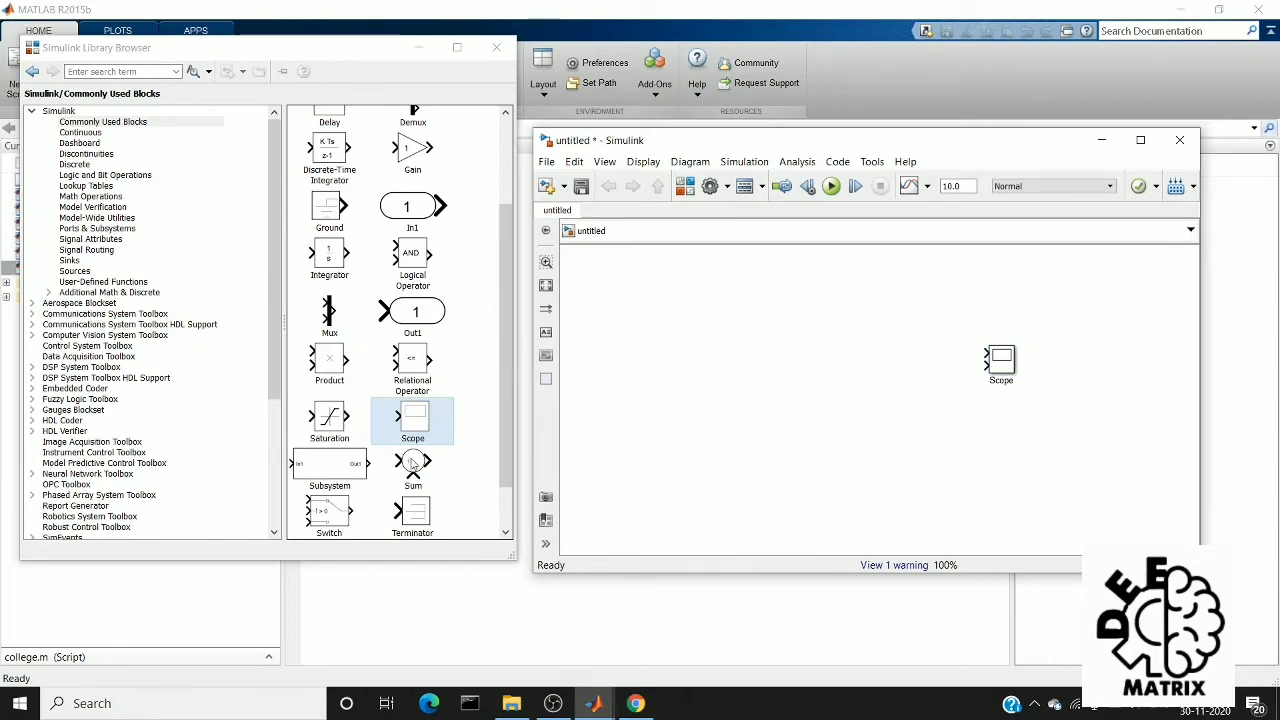
drag(412, 463, 722, 362)
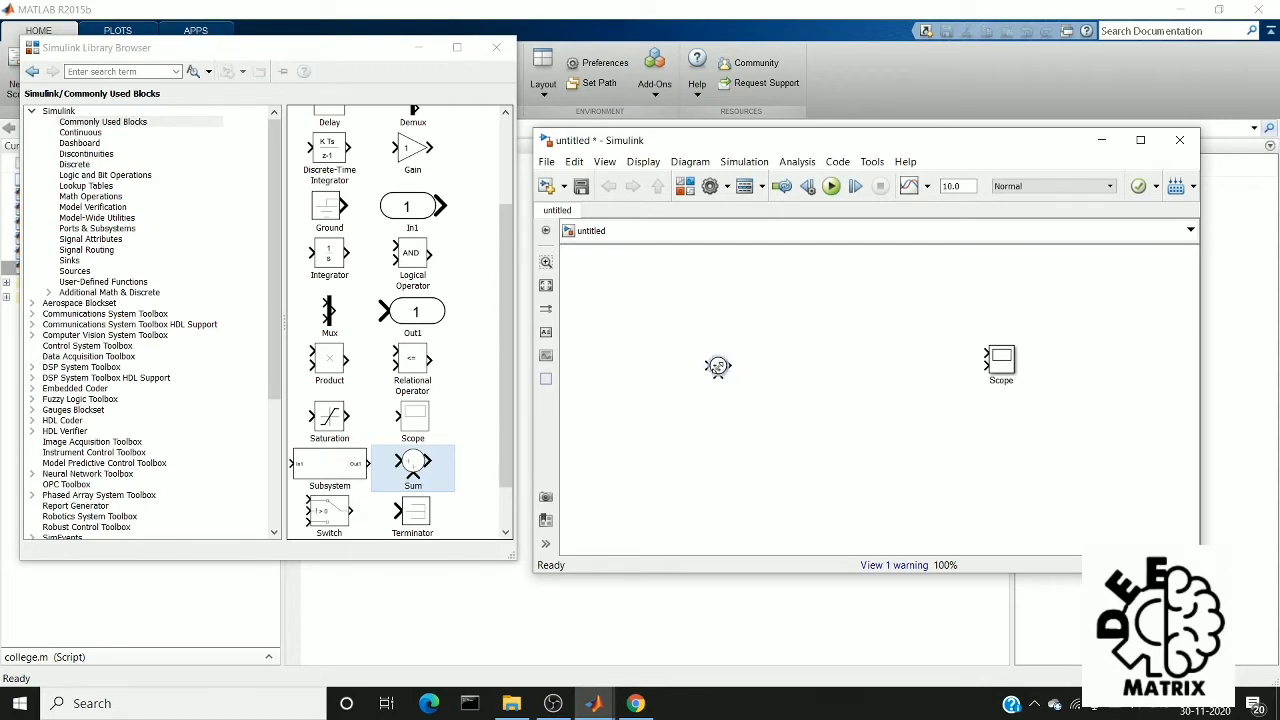
double_click(717, 368)
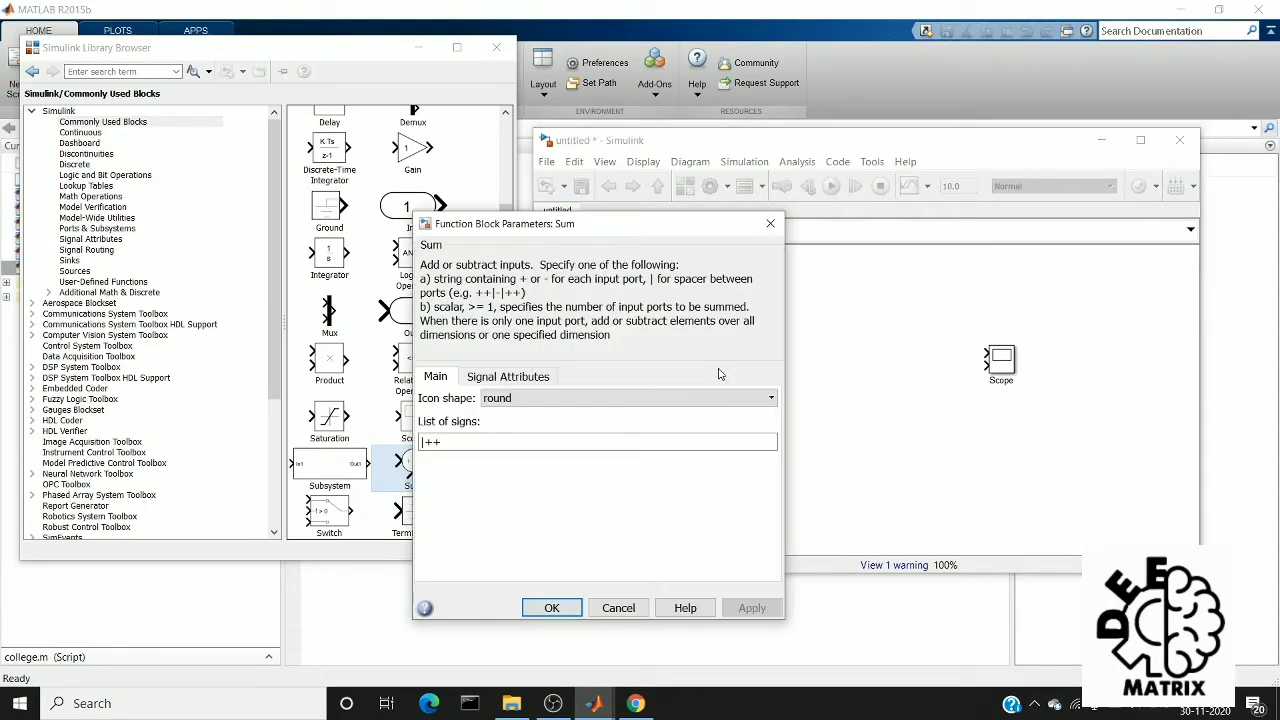
double_click(494, 438)
click(494, 438)
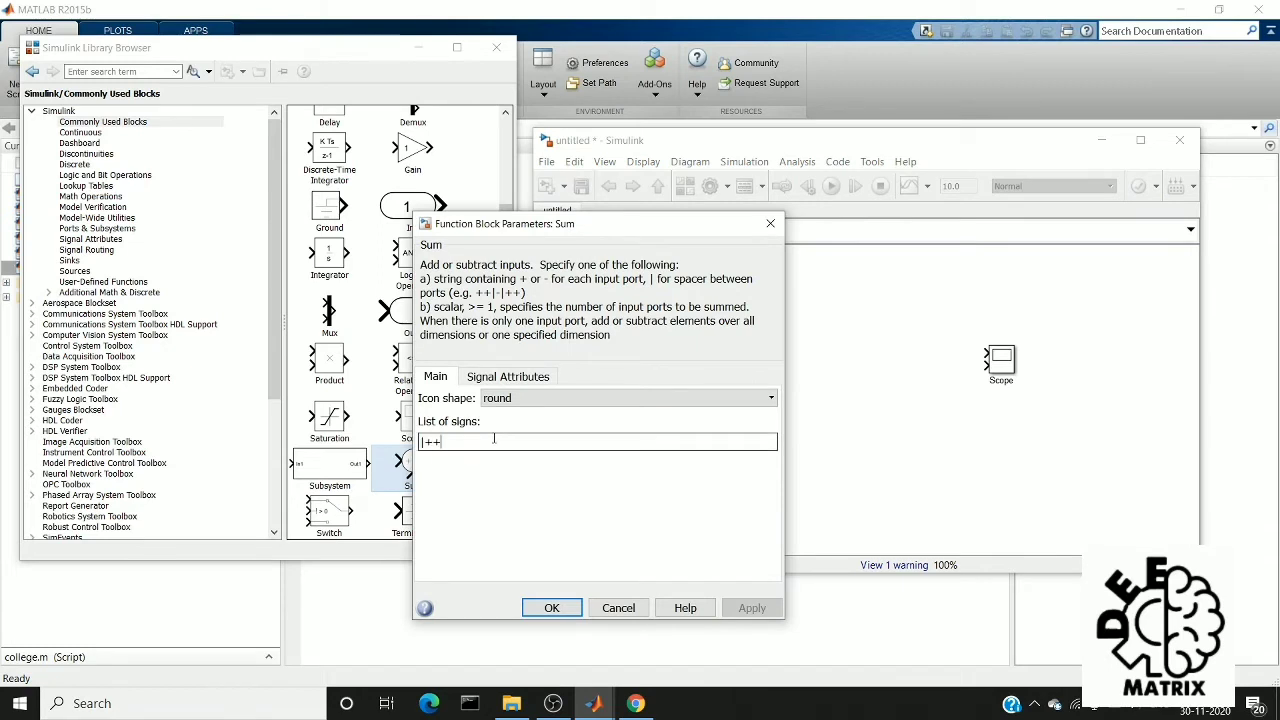
key(BackSpace)
text(-)
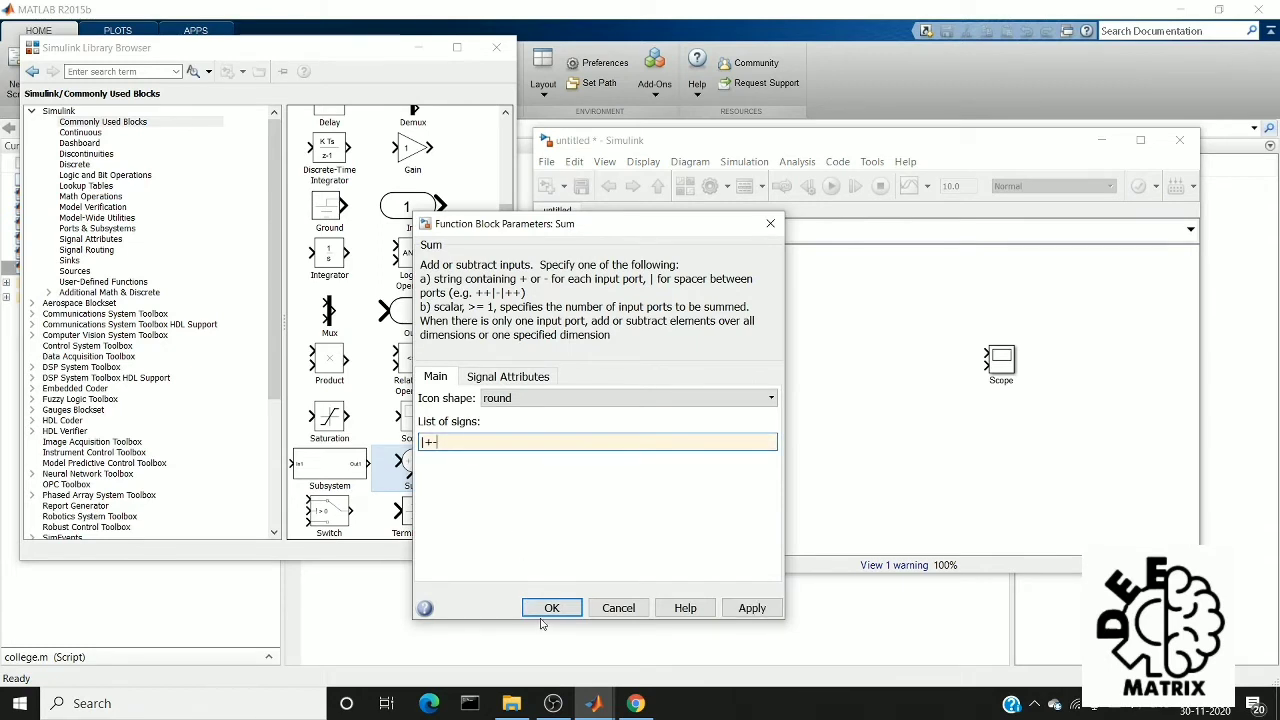
click(547, 608)
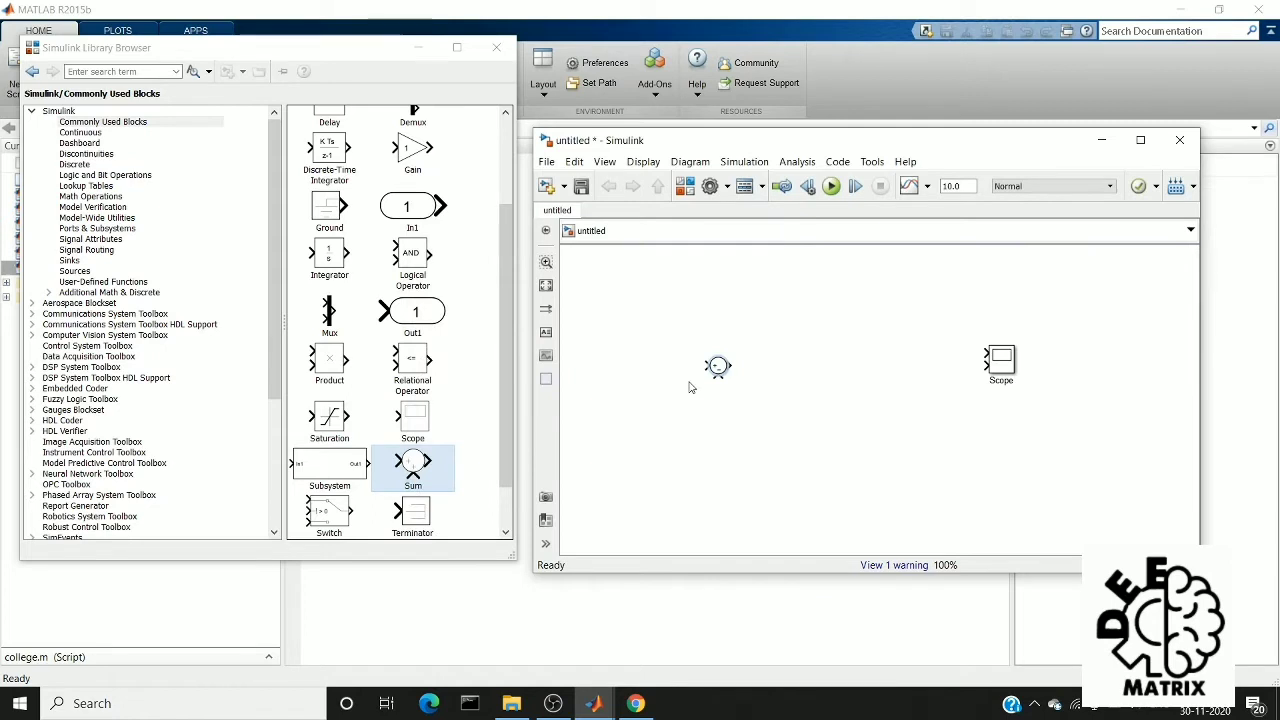
Step: Insert a Step block on a line feeding the Sum input, keeping its step time
drag(708, 366, 635, 366)
text(step)
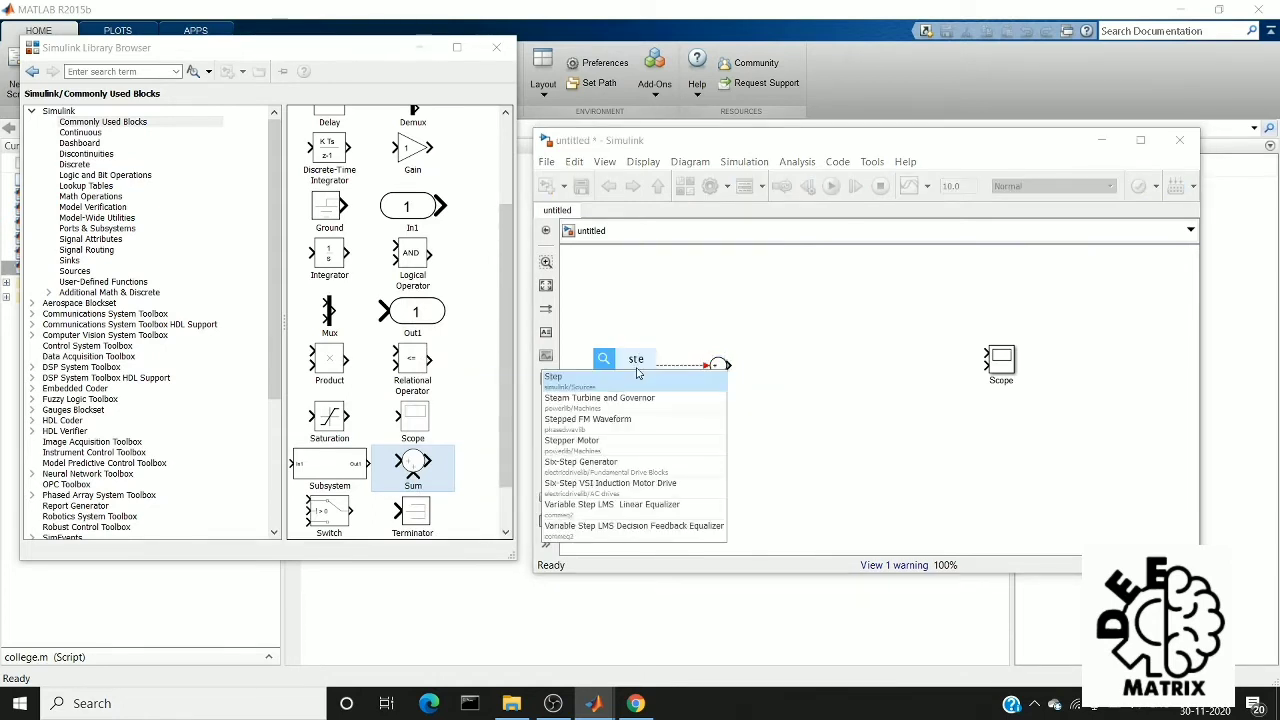
click(638, 381)
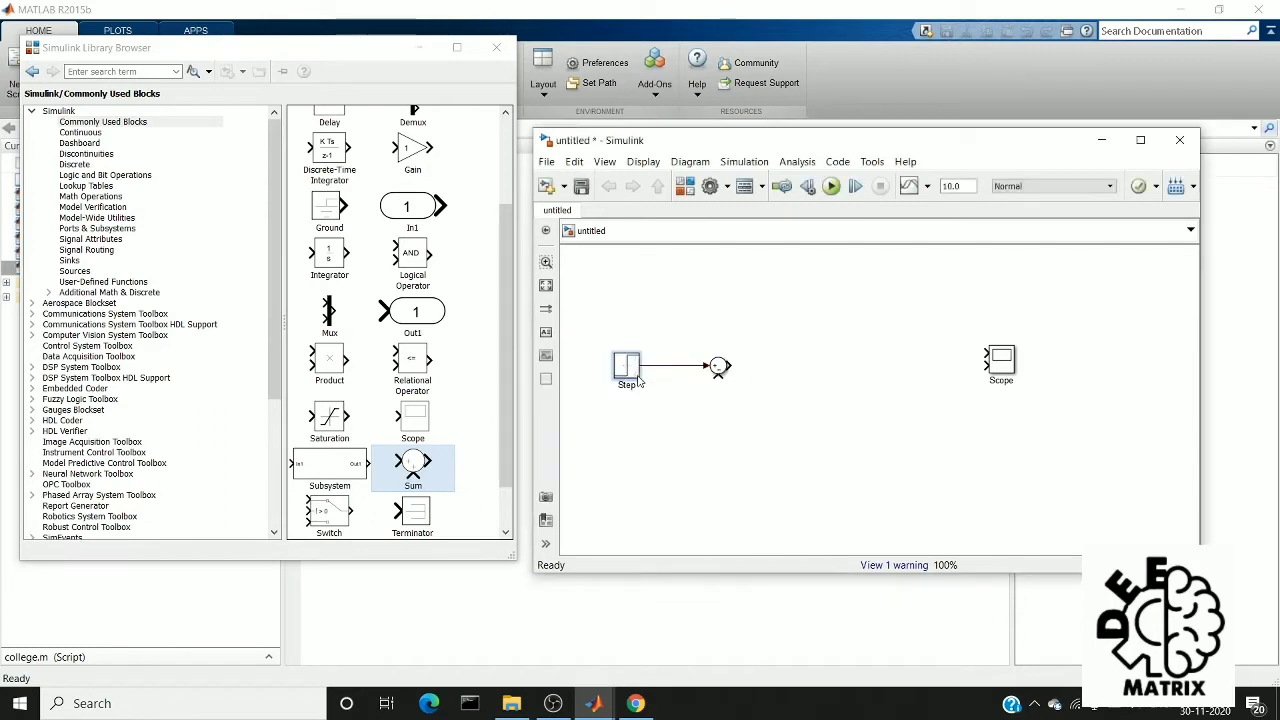
click(743, 437)
Step: Add a Transfer Fcn block to the canvas via quick block search
click(748, 342)
text(tra)
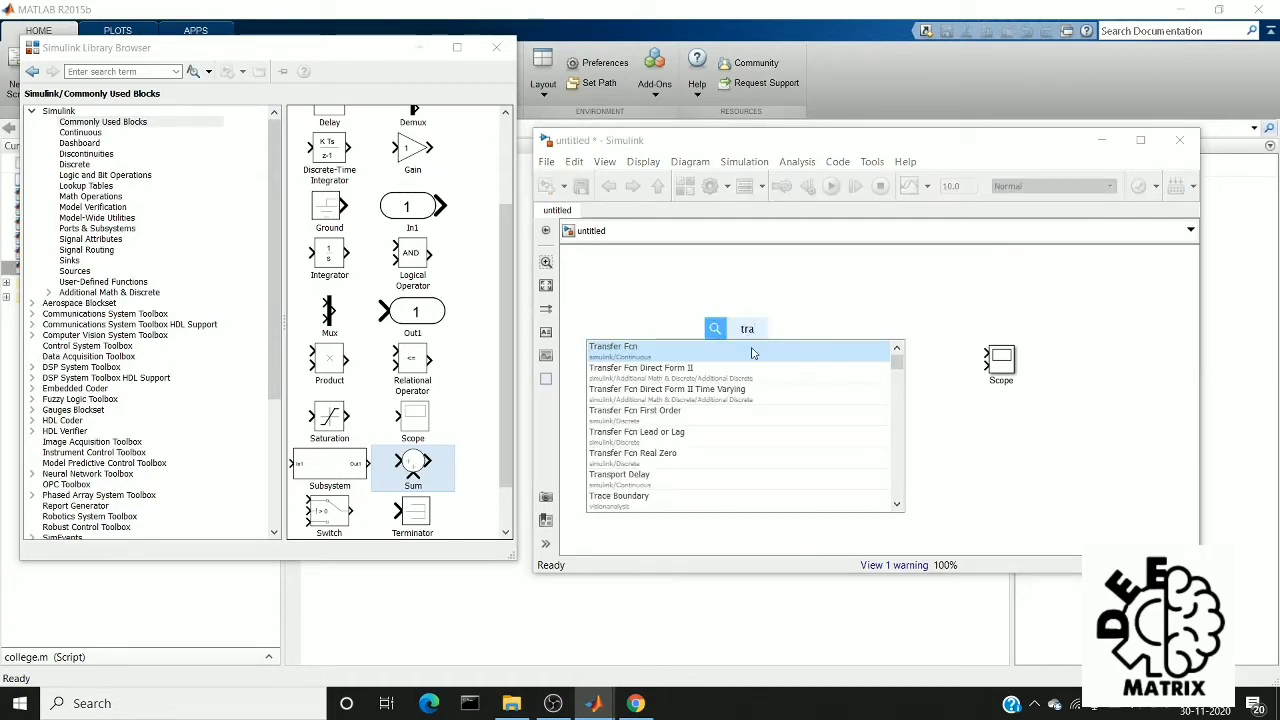
key(Return)
Step: Align the Transfer Fcn with the signal and confirm numerator [1], denominator [1 1]
drag(780, 345, 826, 367)
double_click(826, 367)
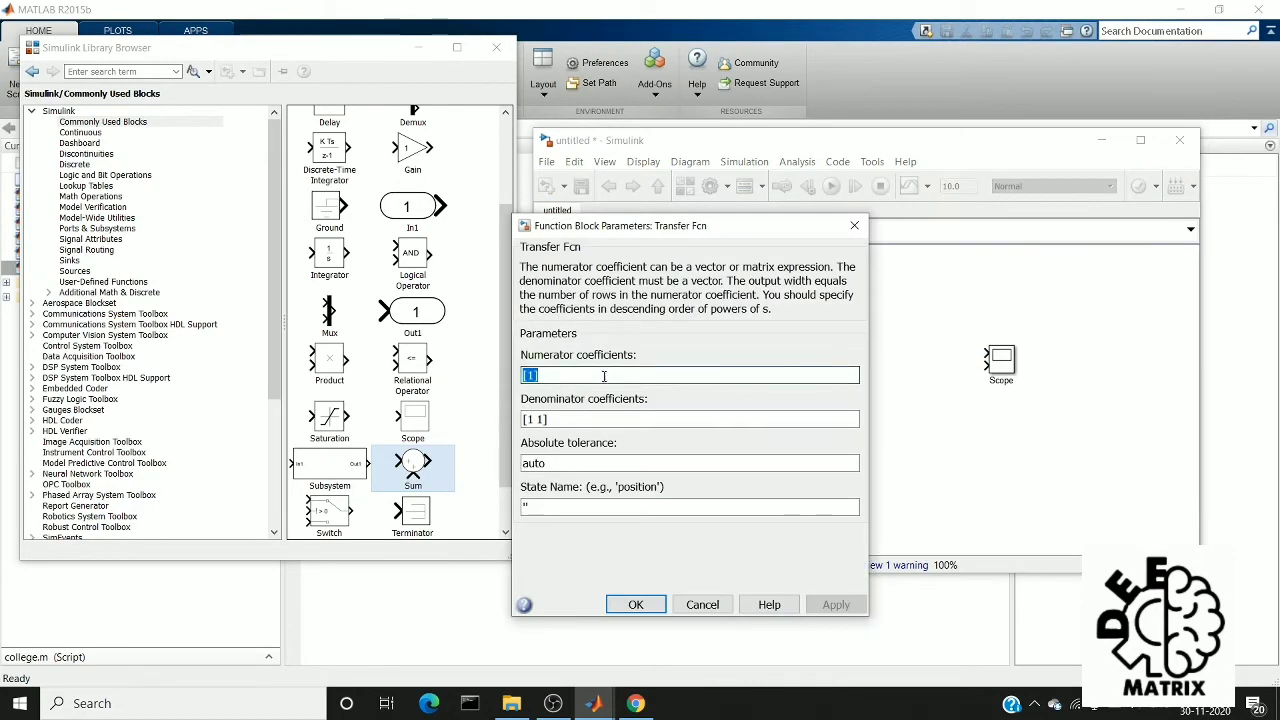
click(535, 375)
text(30)
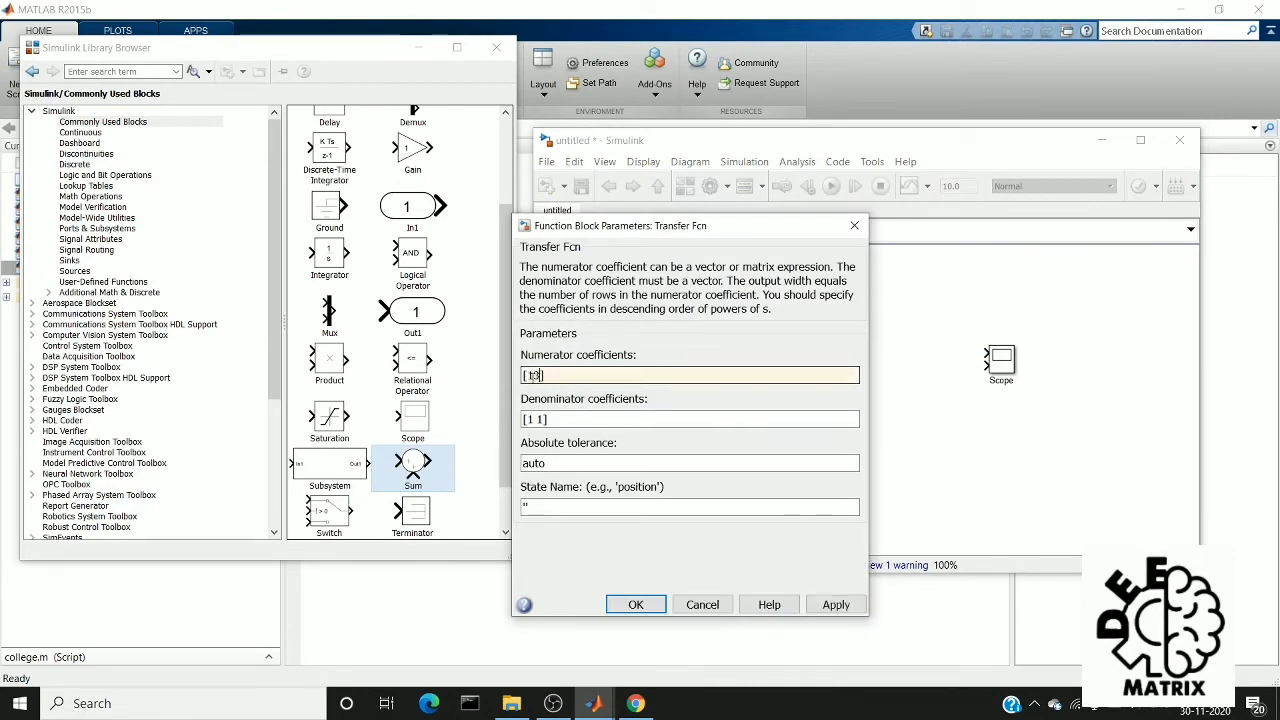
click(541, 421)
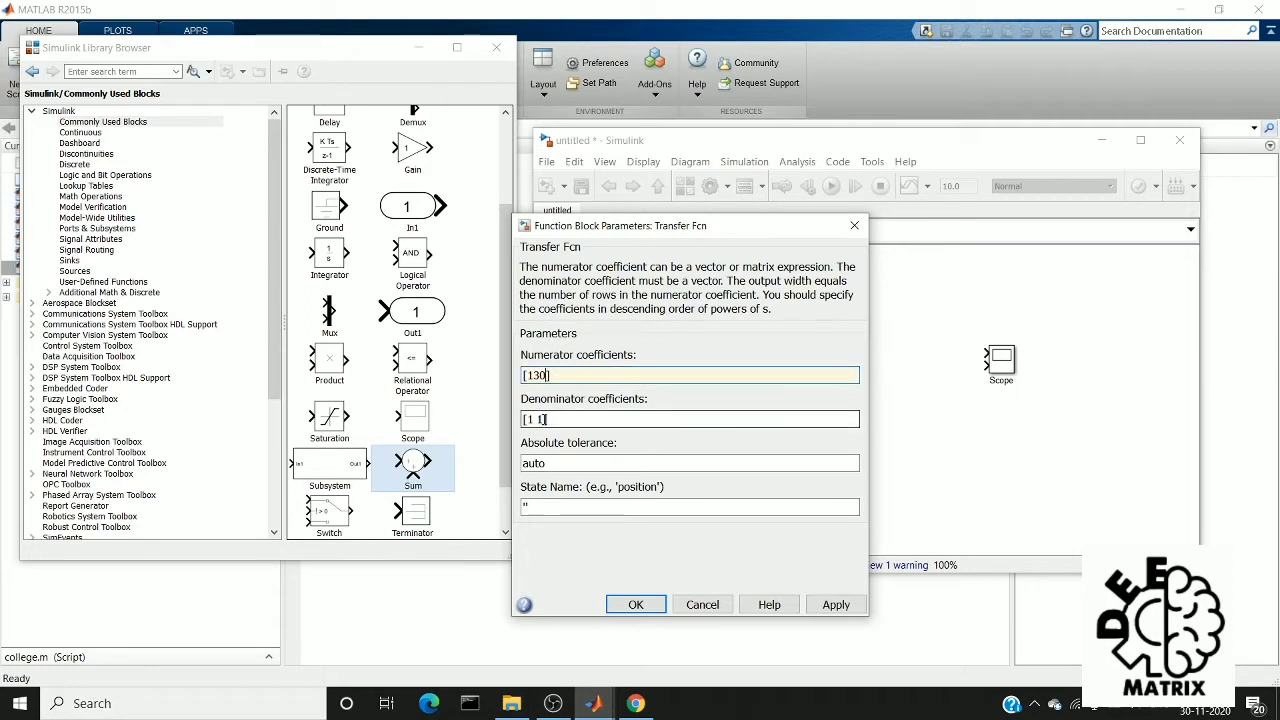
triple_click(545, 419)
click(545, 419)
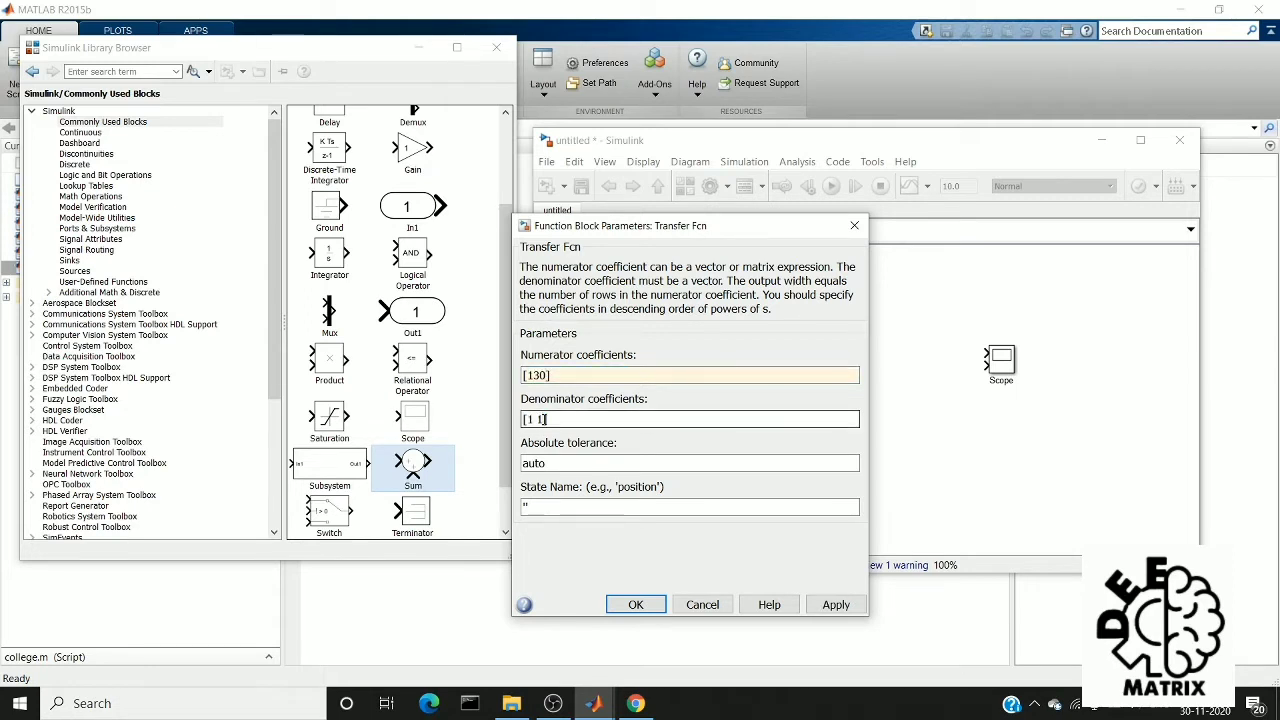
click(547, 374)
triple_click(547, 374)
key(BackSpace)
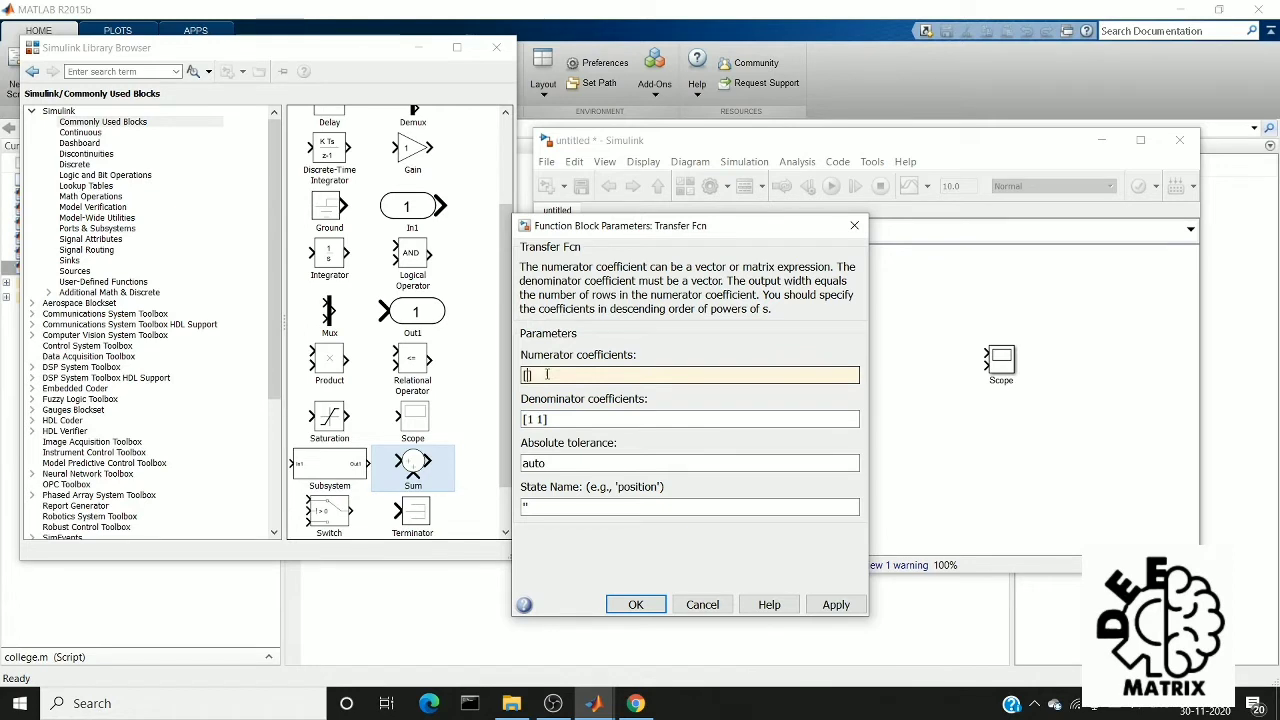
text(1)
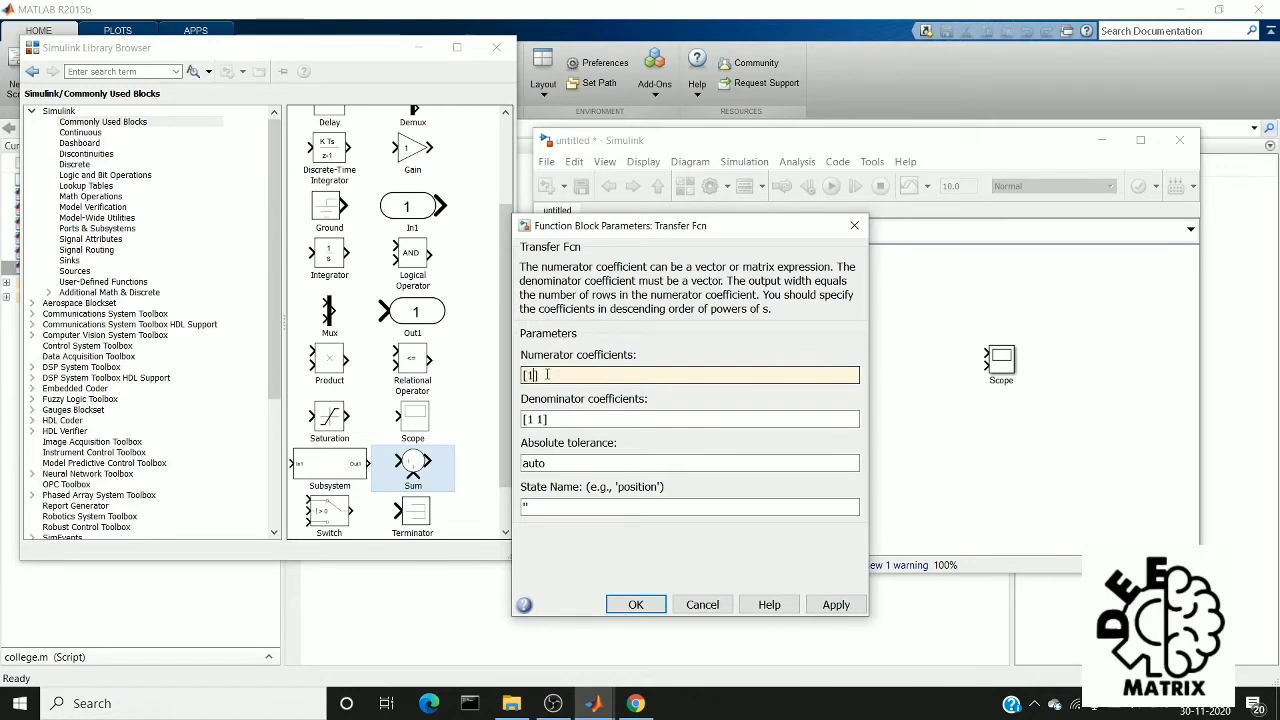
click(636, 605)
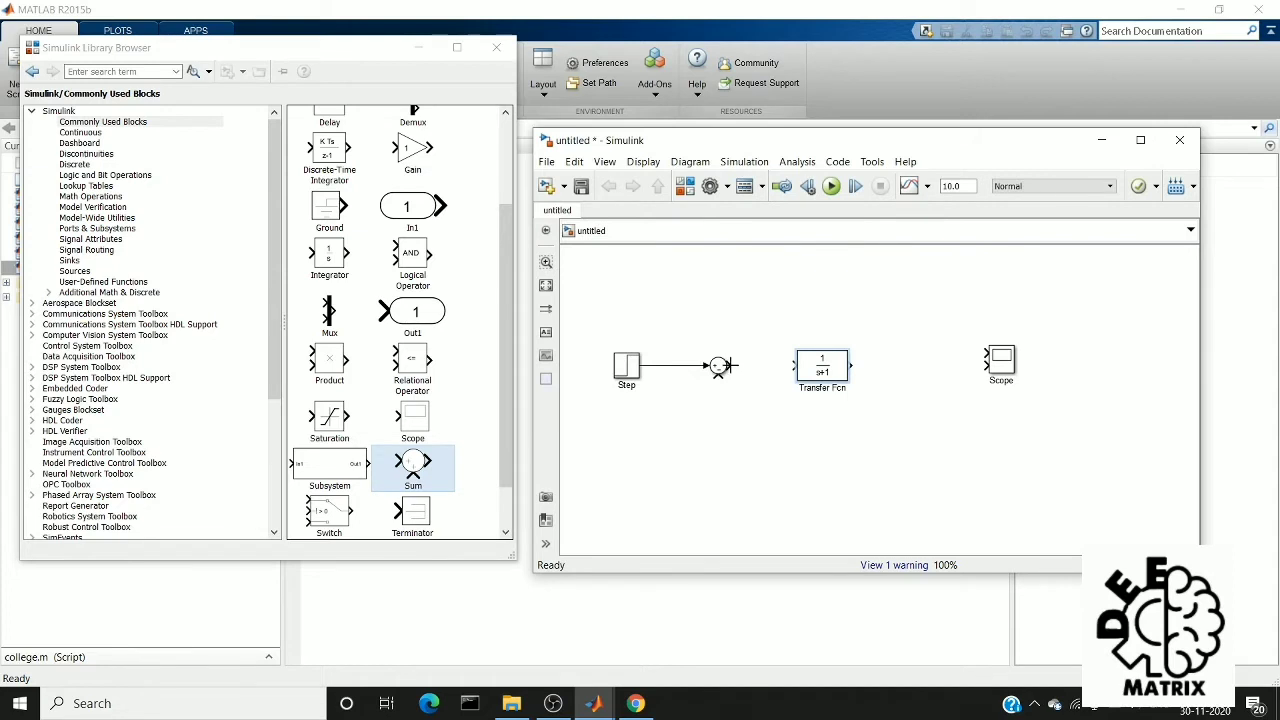
Step: Connect Sum output through the Transfer Fcn to the Scope, and branch the Step signal into the Scope
drag(728, 366, 984, 365)
mouse_move(663, 367)
mouse_down()
mouse_move(690, 328)
mouse_move(892, 326)
mouse_move(985, 355)
mouse_up()
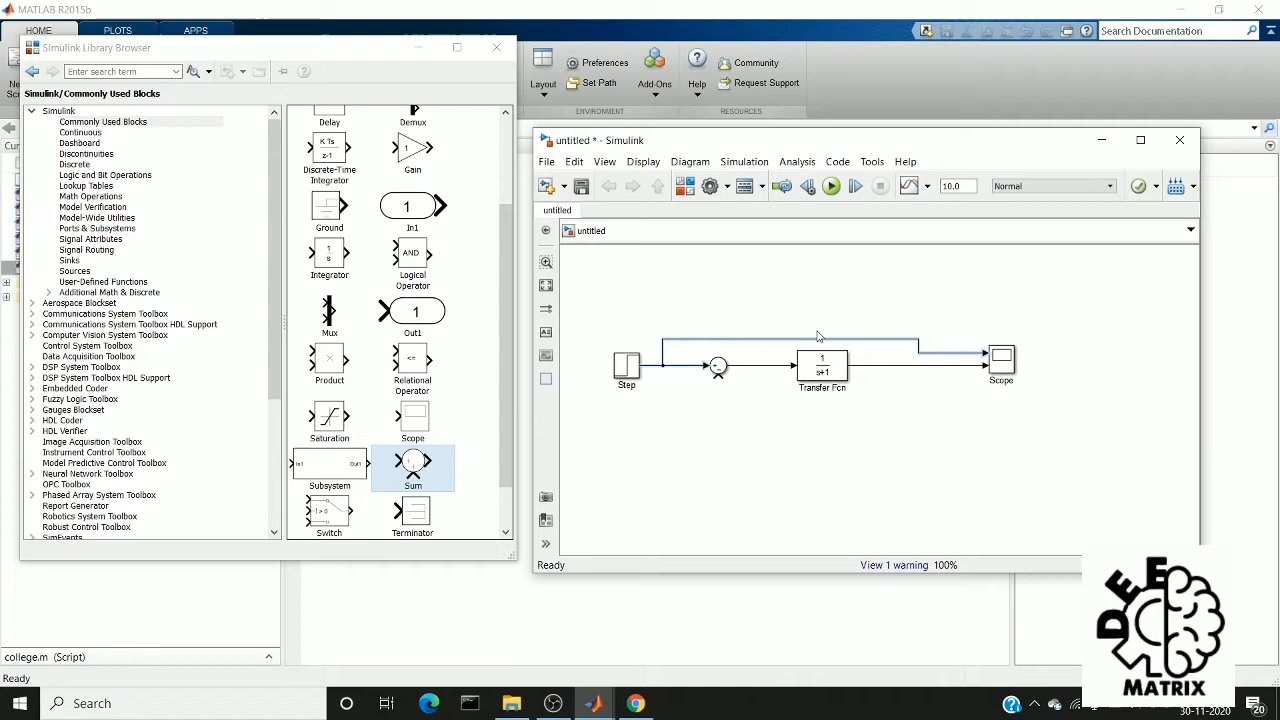
Step: Run the simulation and view the open-loop step response rising to 1 on the Scope
click(832, 188)
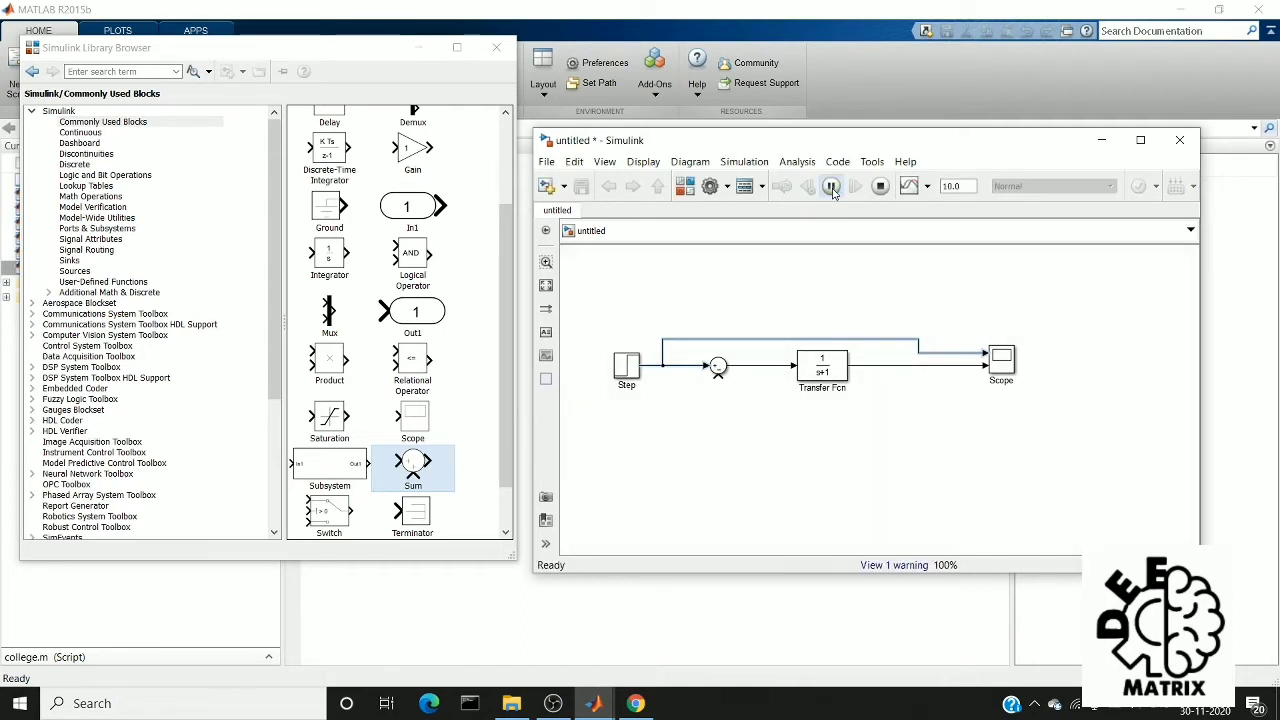
click(1000, 368)
double_click(1001, 368)
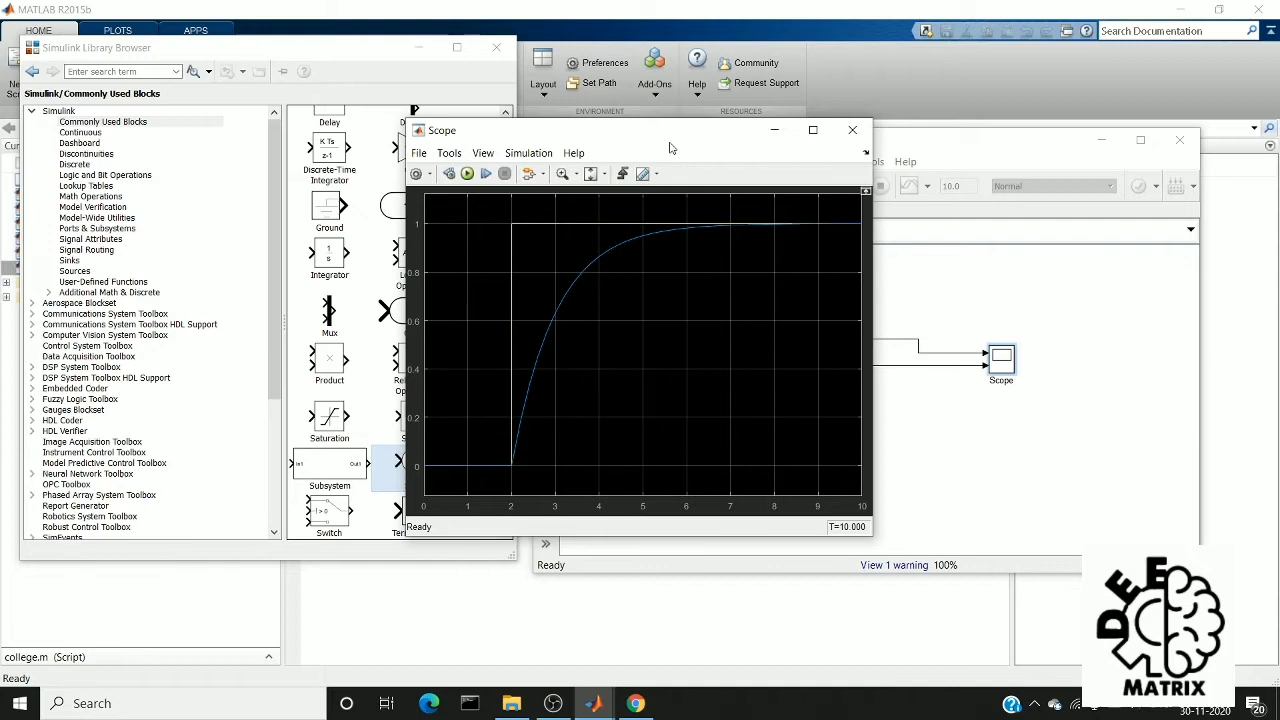
Step: Check the Scope's display options without changes and move its window aside
drag(669, 141, 602, 150)
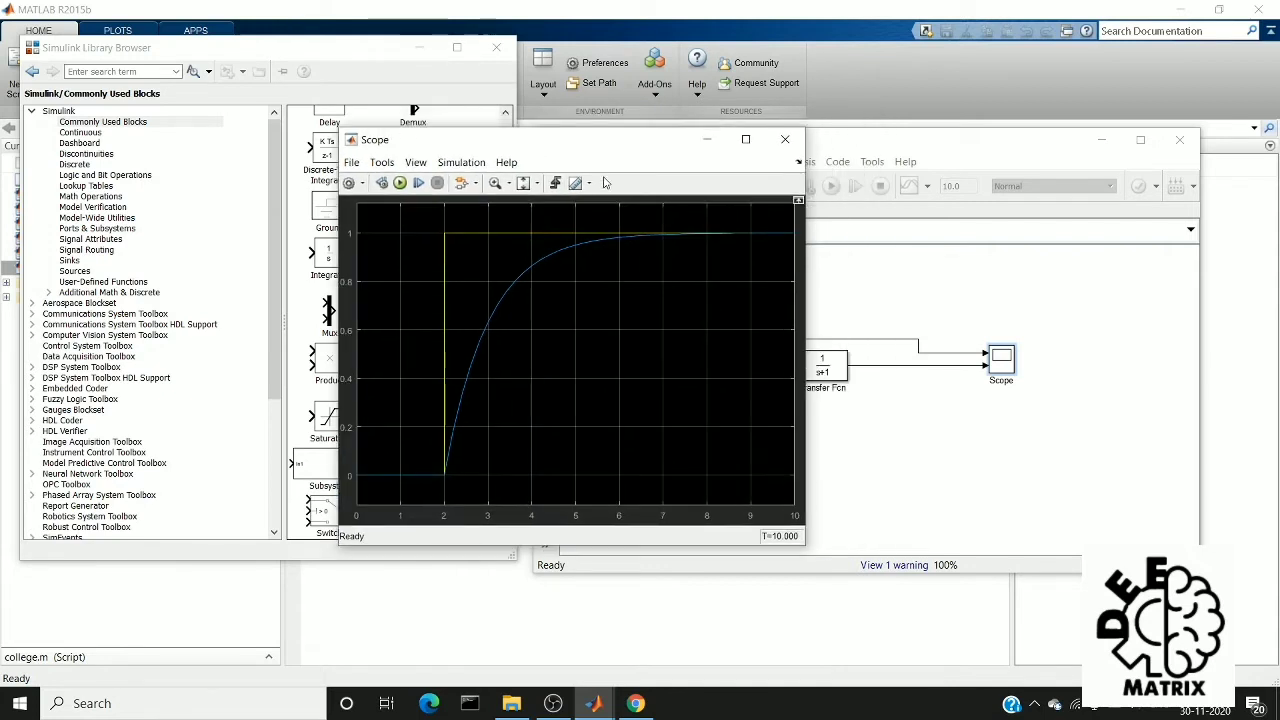
right_click(660, 243)
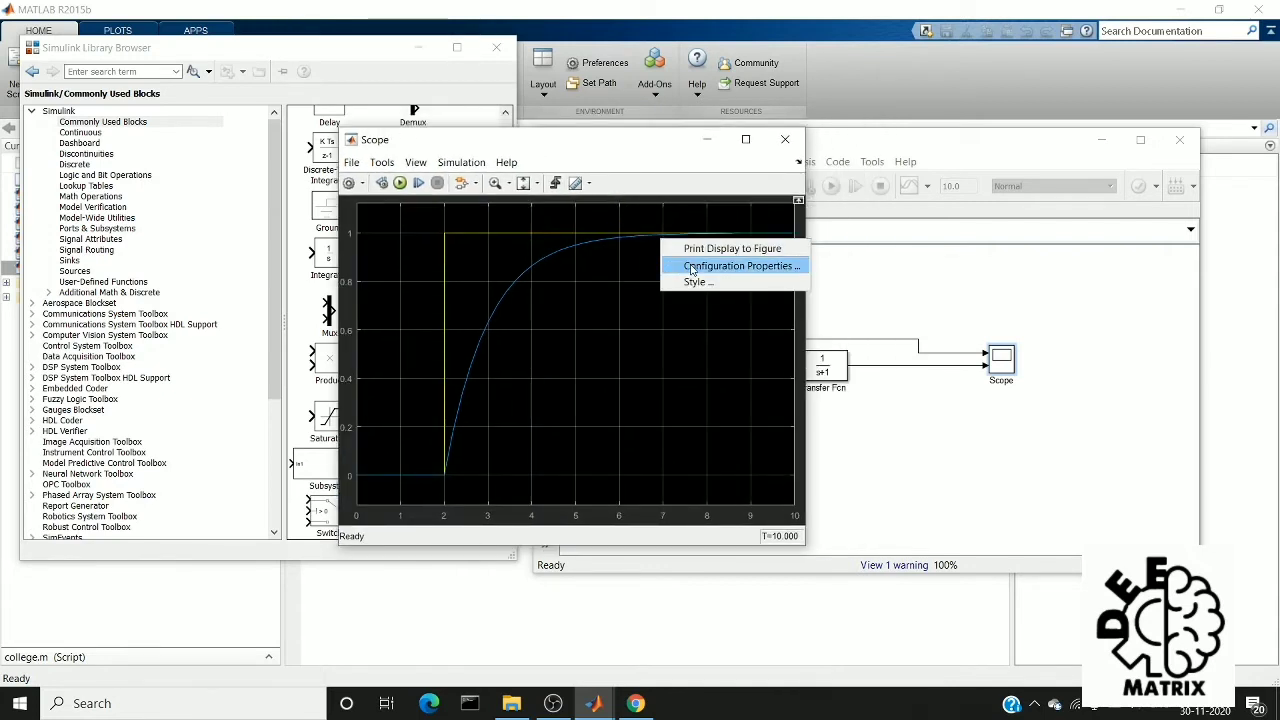
click(652, 319)
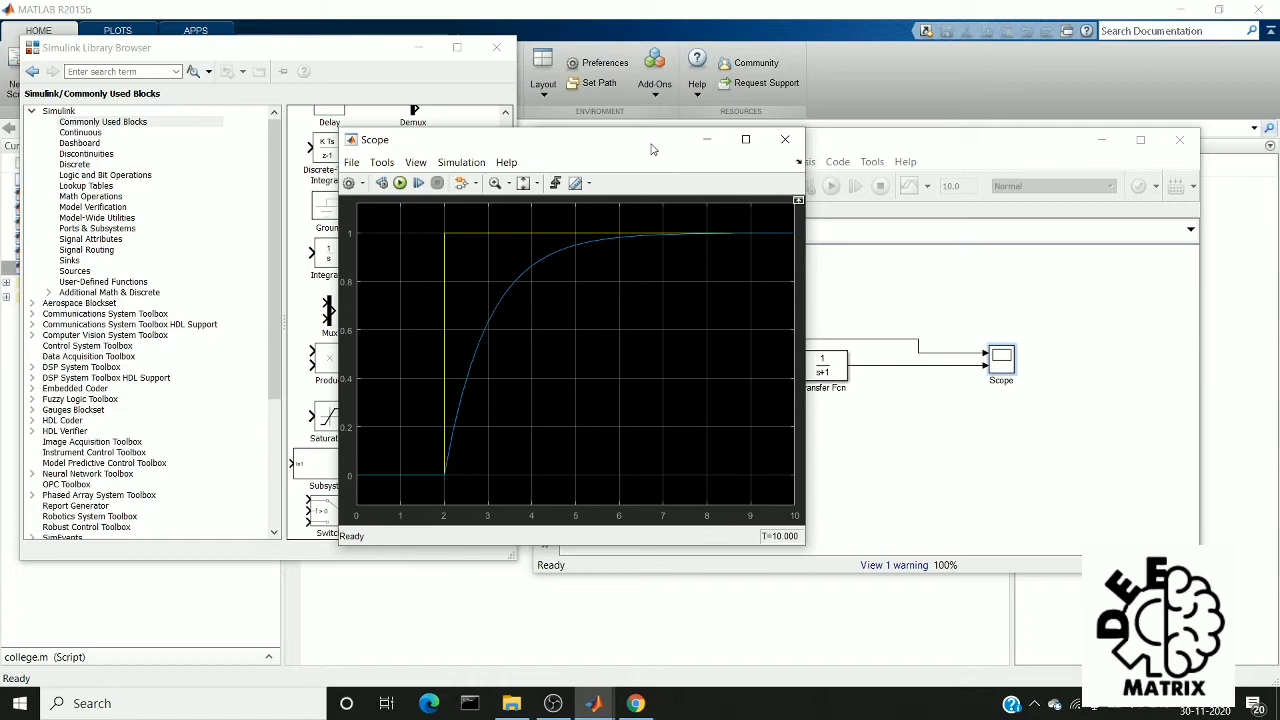
drag(651, 148, 430, 162)
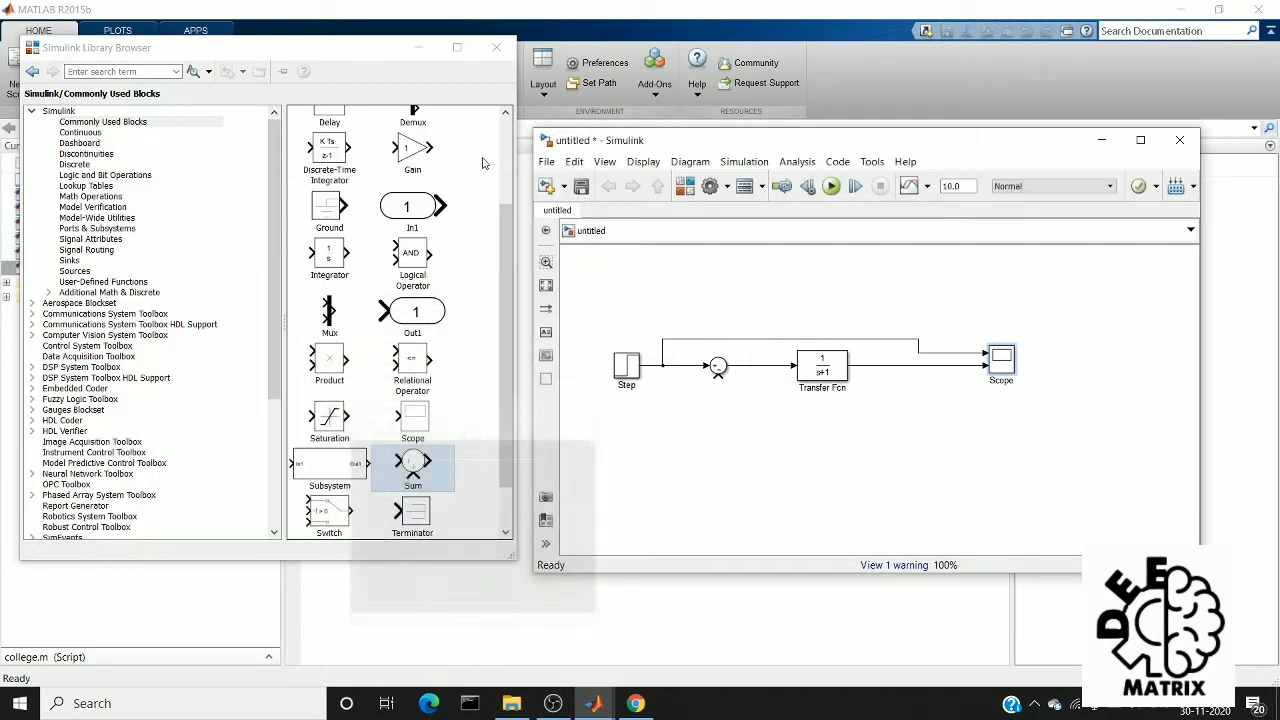
Step: Route a feedback line from the Transfer Fcn output into the Sum's minus input
click(484, 155)
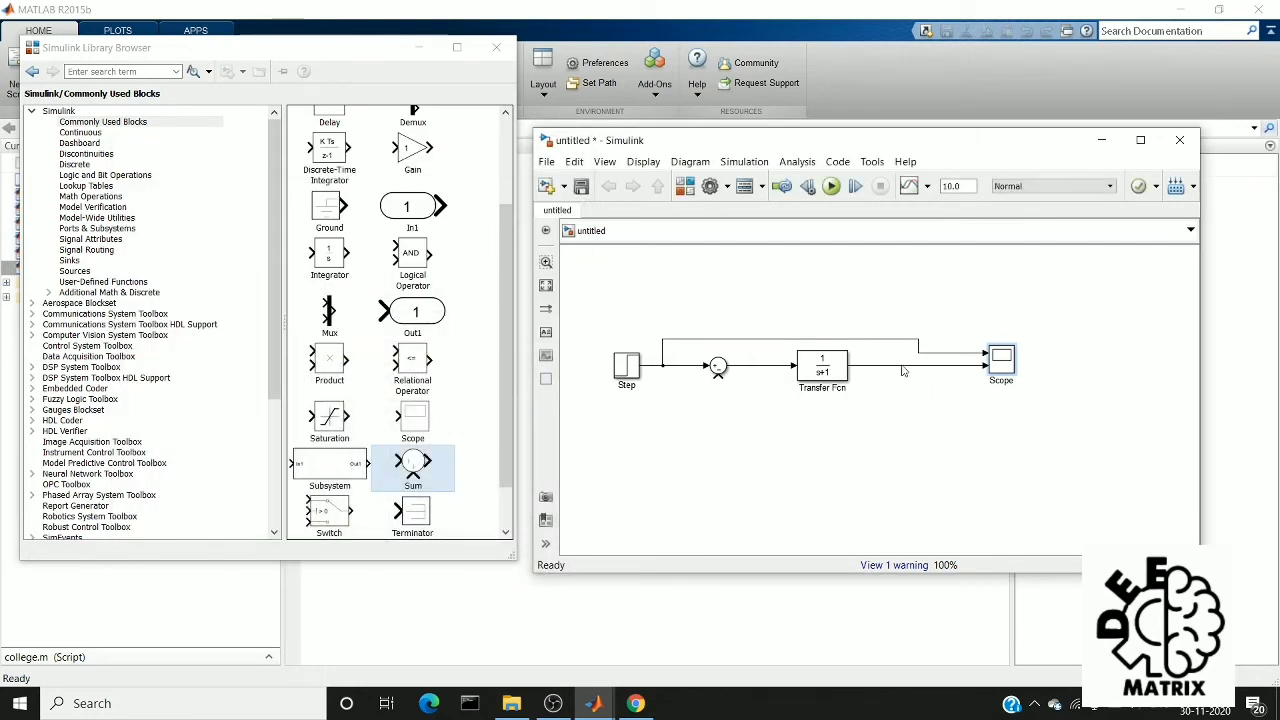
drag(903, 371, 717, 379)
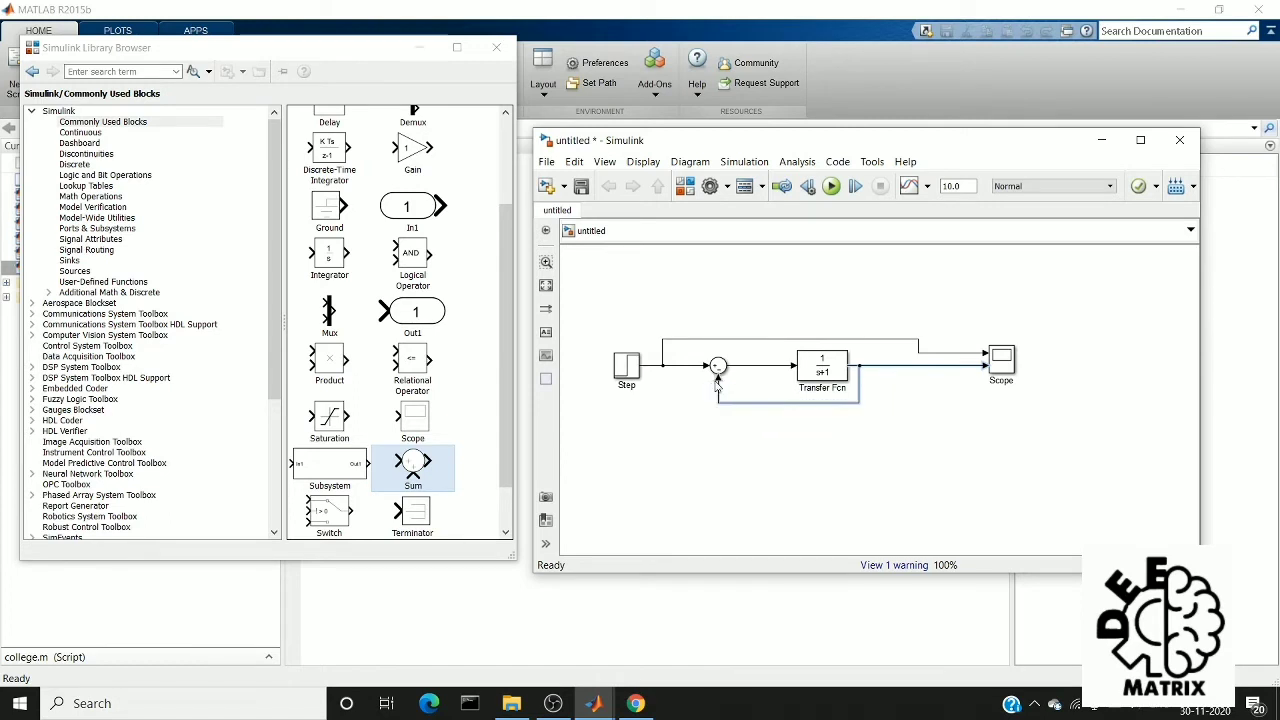
click(716, 418)
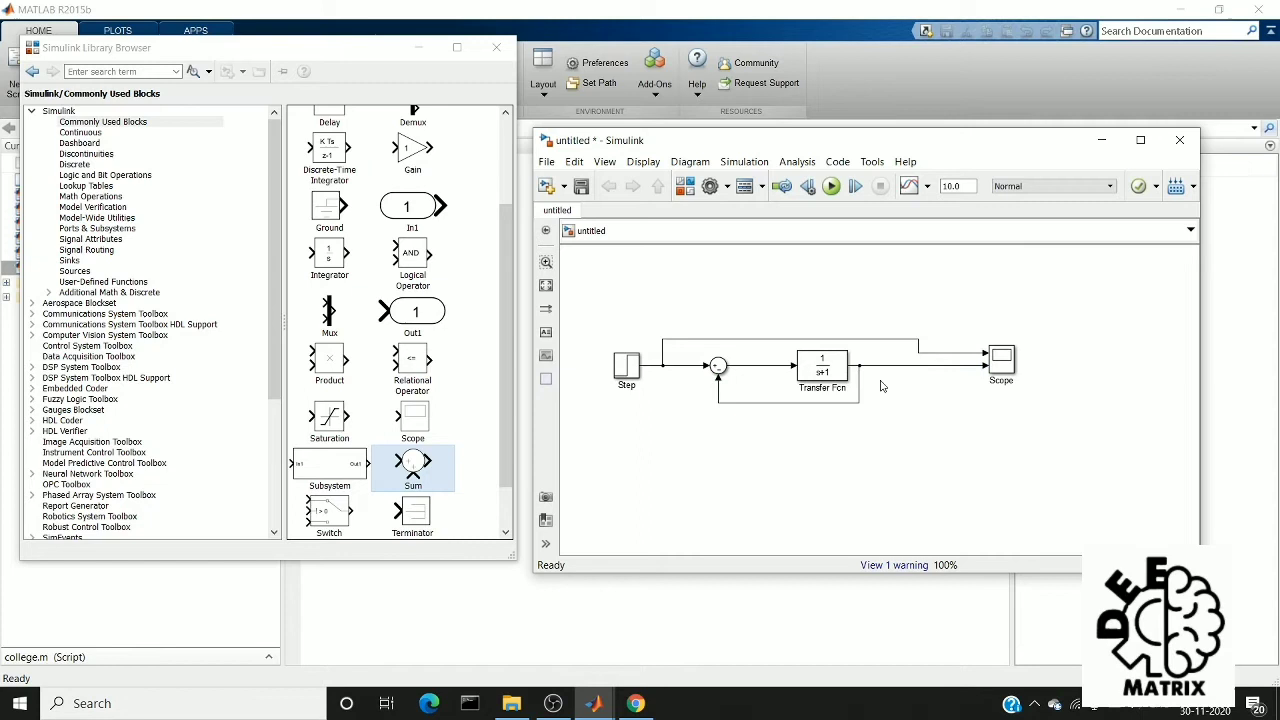
click(717, 370)
click(767, 410)
Step: Run the feedback model and view the Scope response settling at 0.5 against the step
click(831, 188)
mouse_move(613, 699)
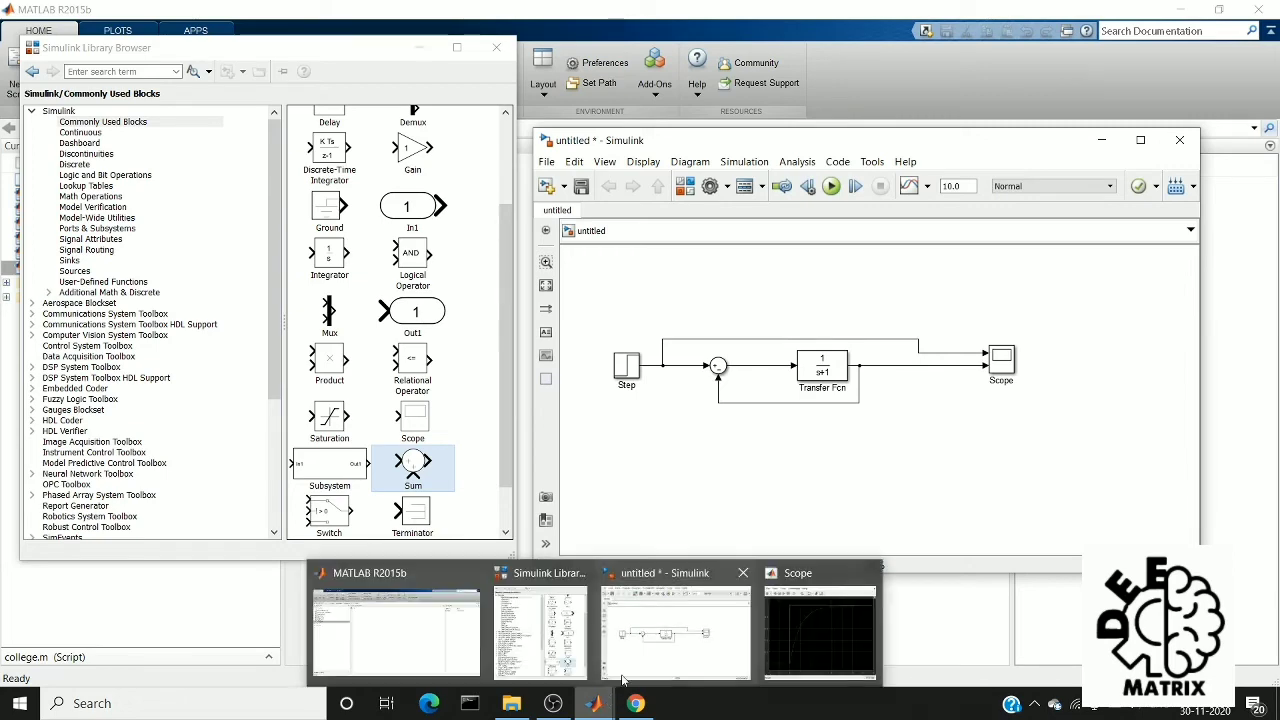
click(790, 617)
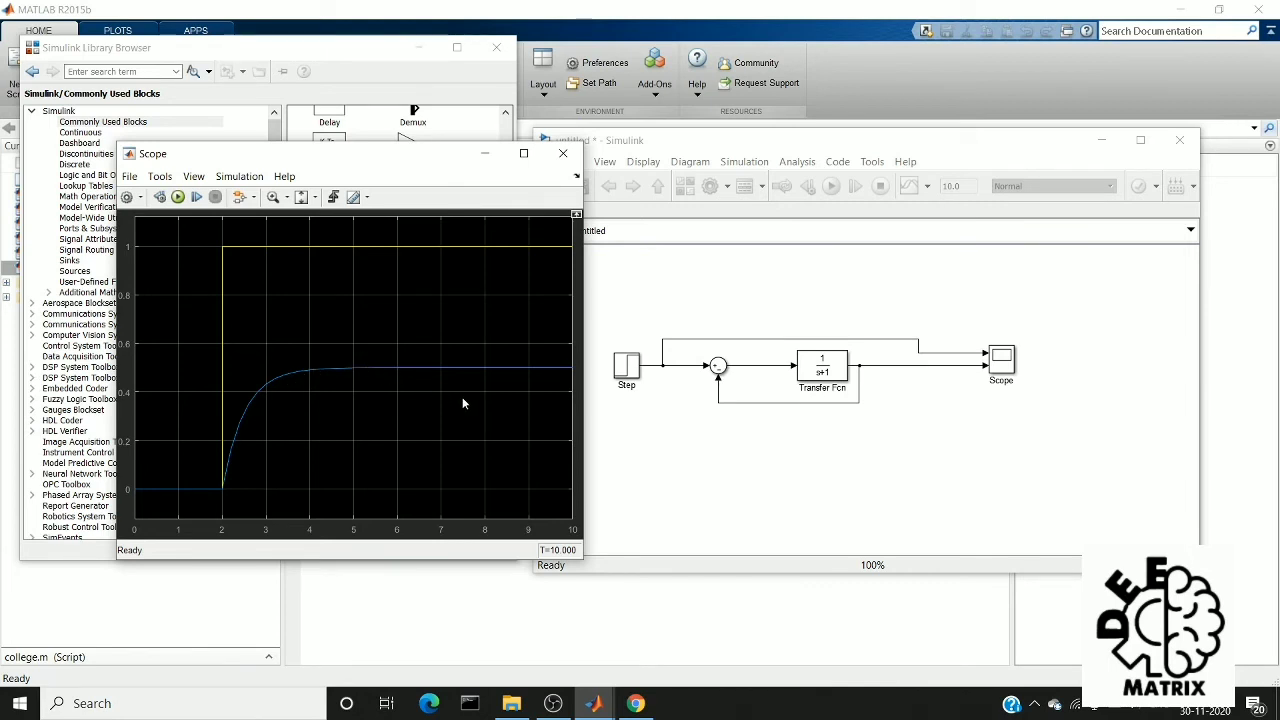
Step: Add a left-facing Gain block into the feedback path below the Transfer Fcn
click(481, 155)
drag(422, 150, 665, 287)
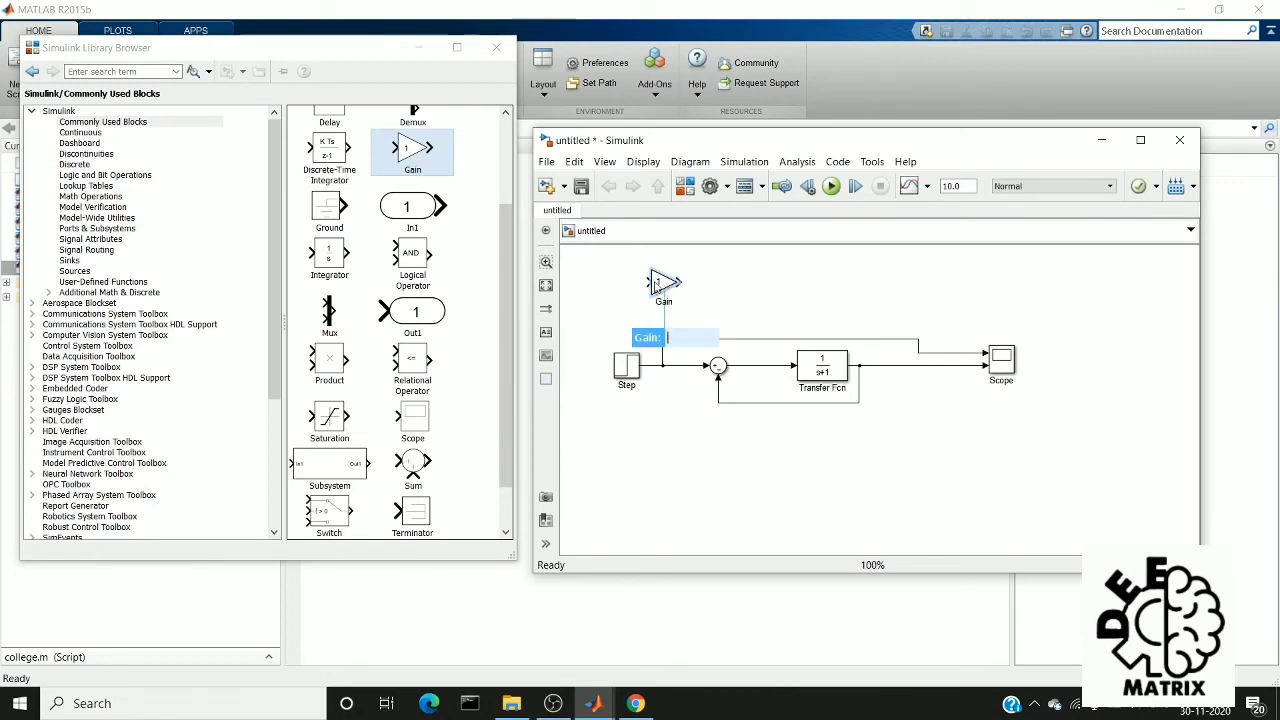
key(ctrl+r)
key(ctrl+r)
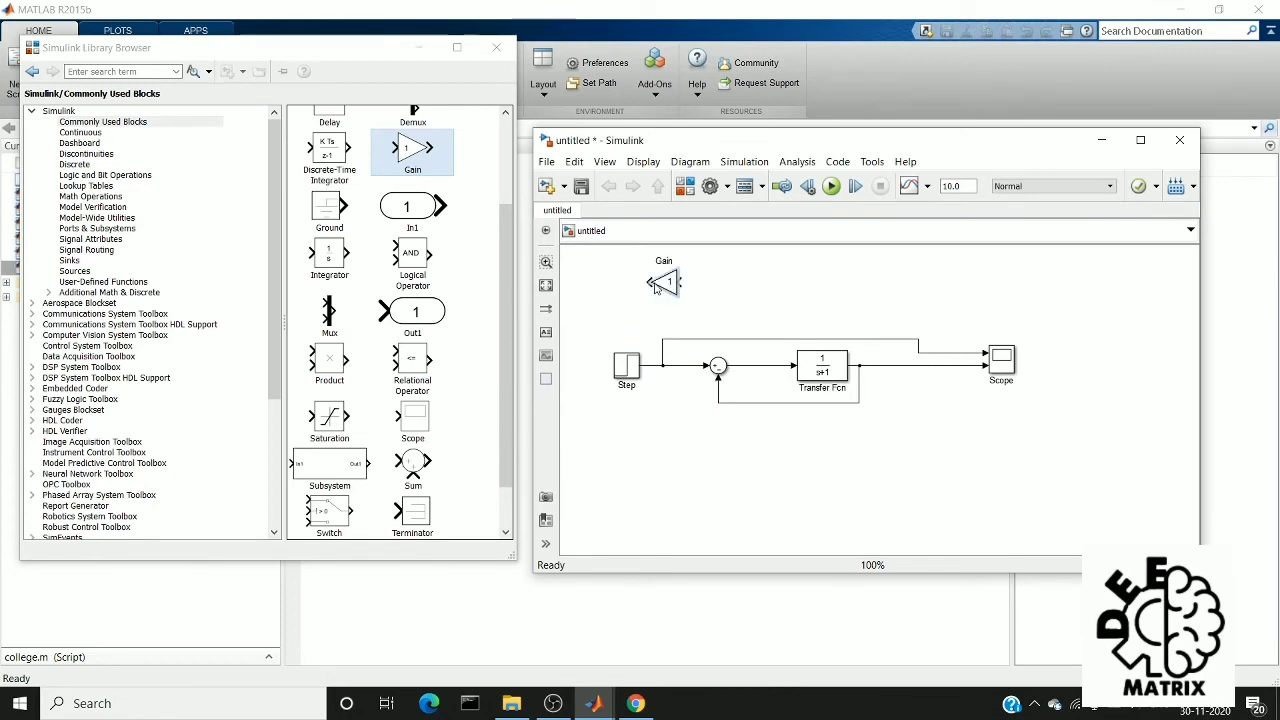
drag(656, 285, 780, 413)
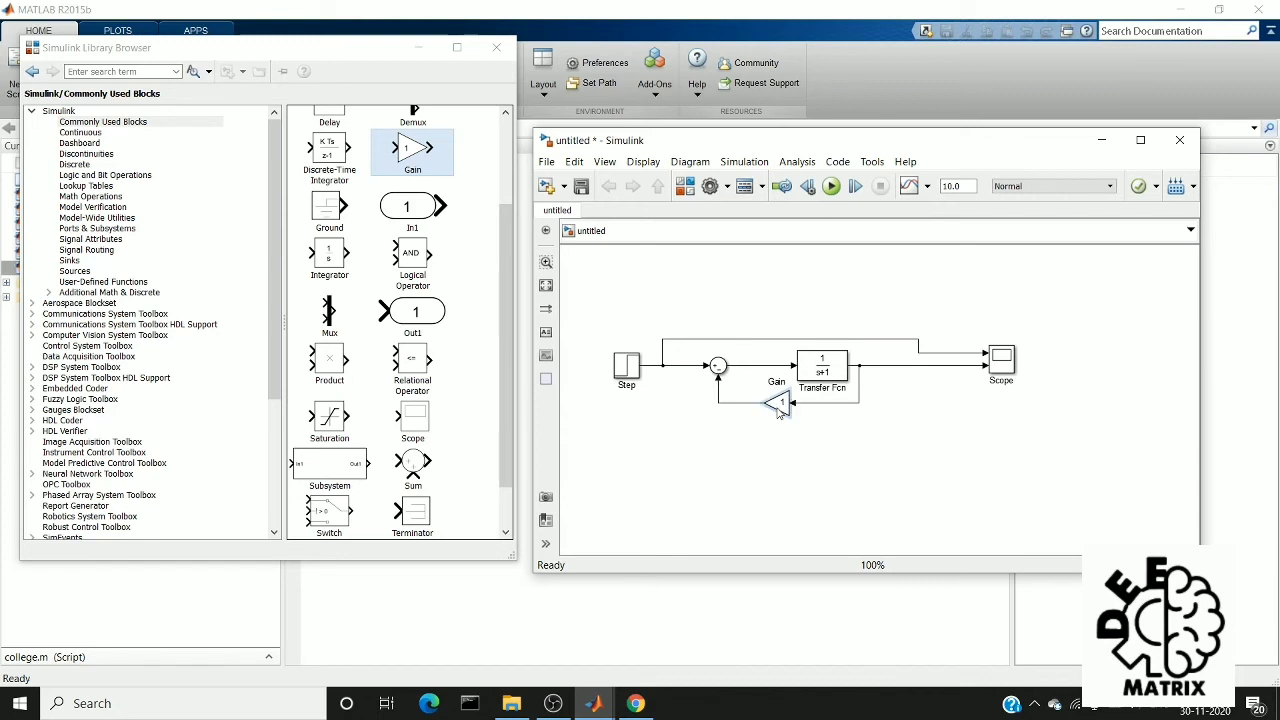
Step: Set the Gain block's value to 2
double_click(783, 403)
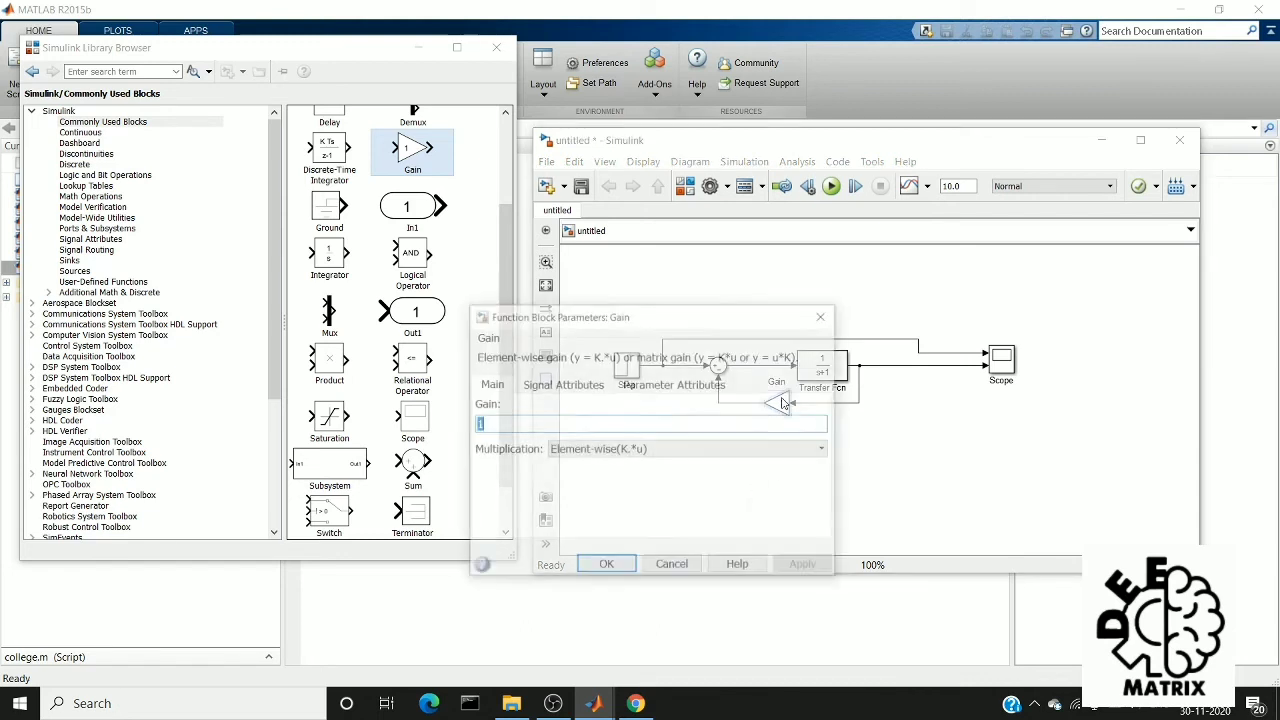
click(572, 420)
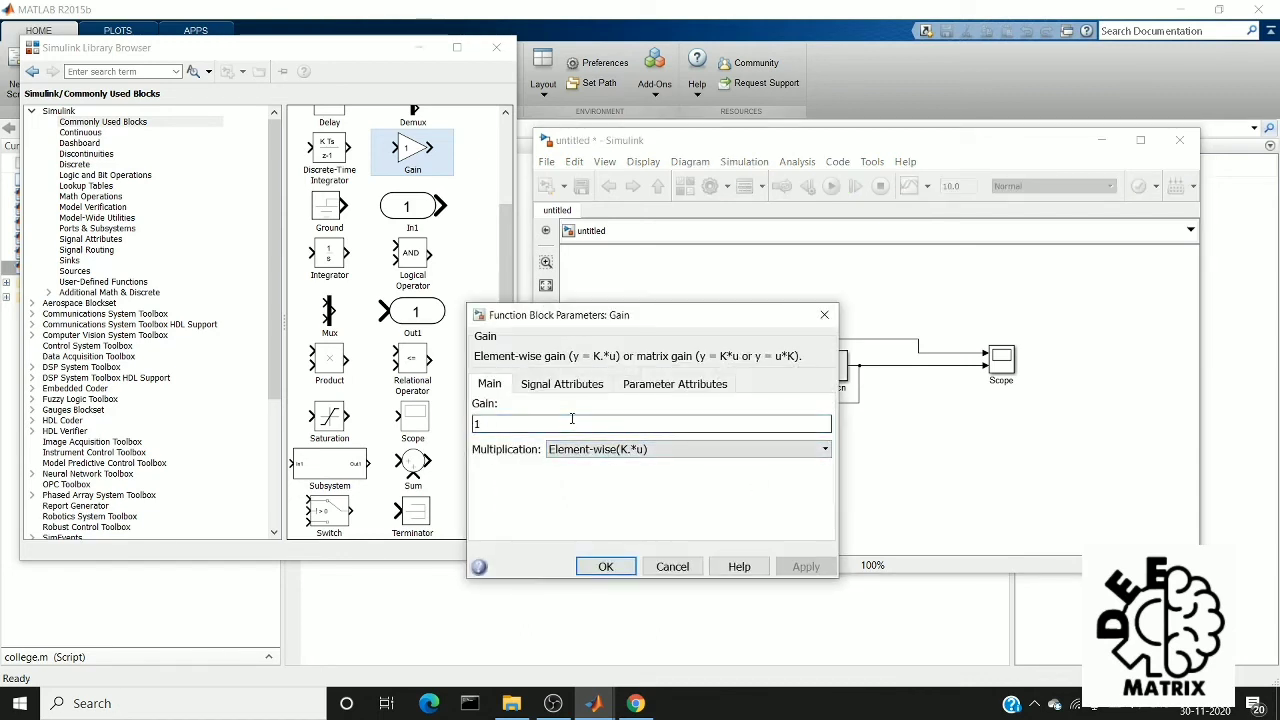
key(BackSpace)
text(2)
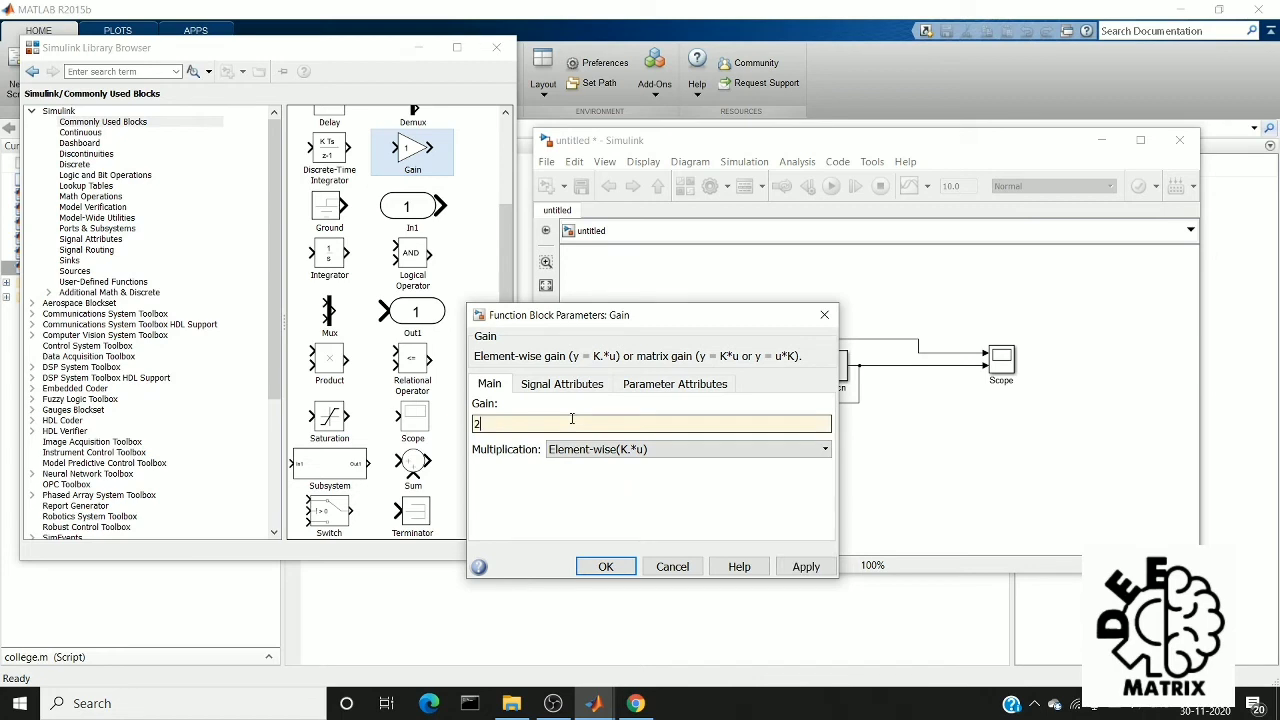
click(605, 566)
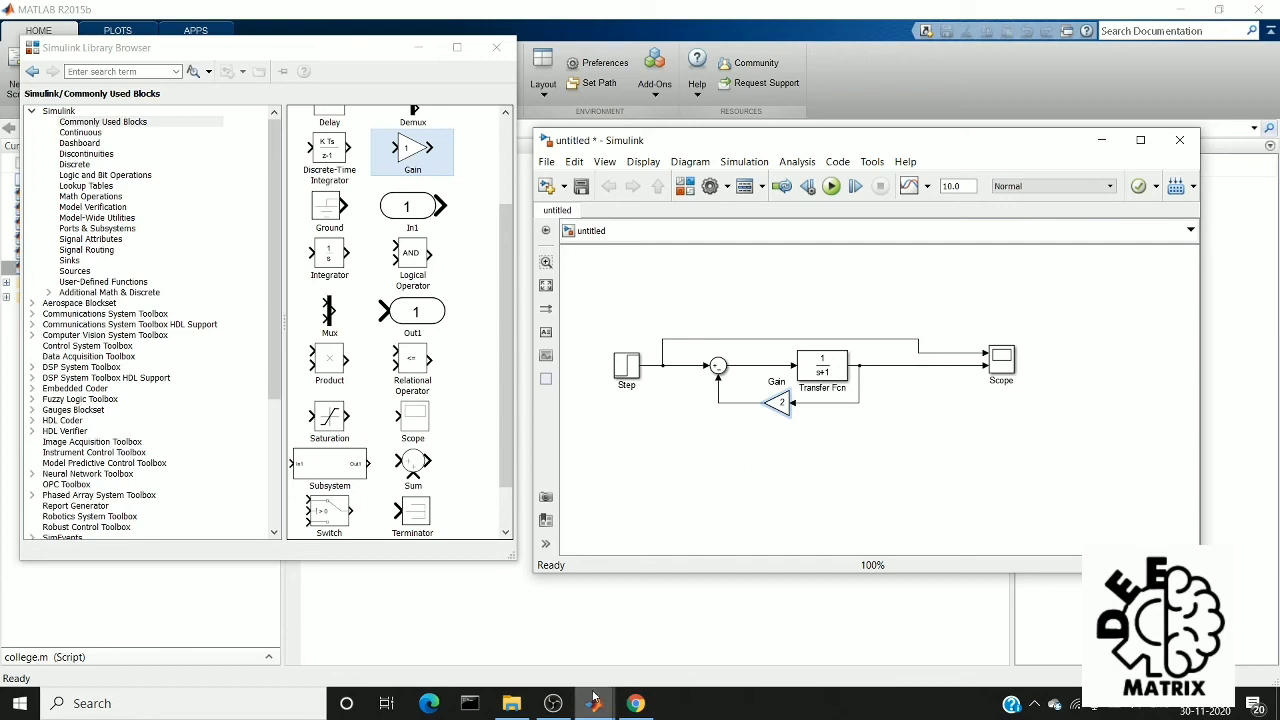
Step: Rerun from the Scope with Gain 2 and see the response settle near 0.33
mouse_move(594, 697)
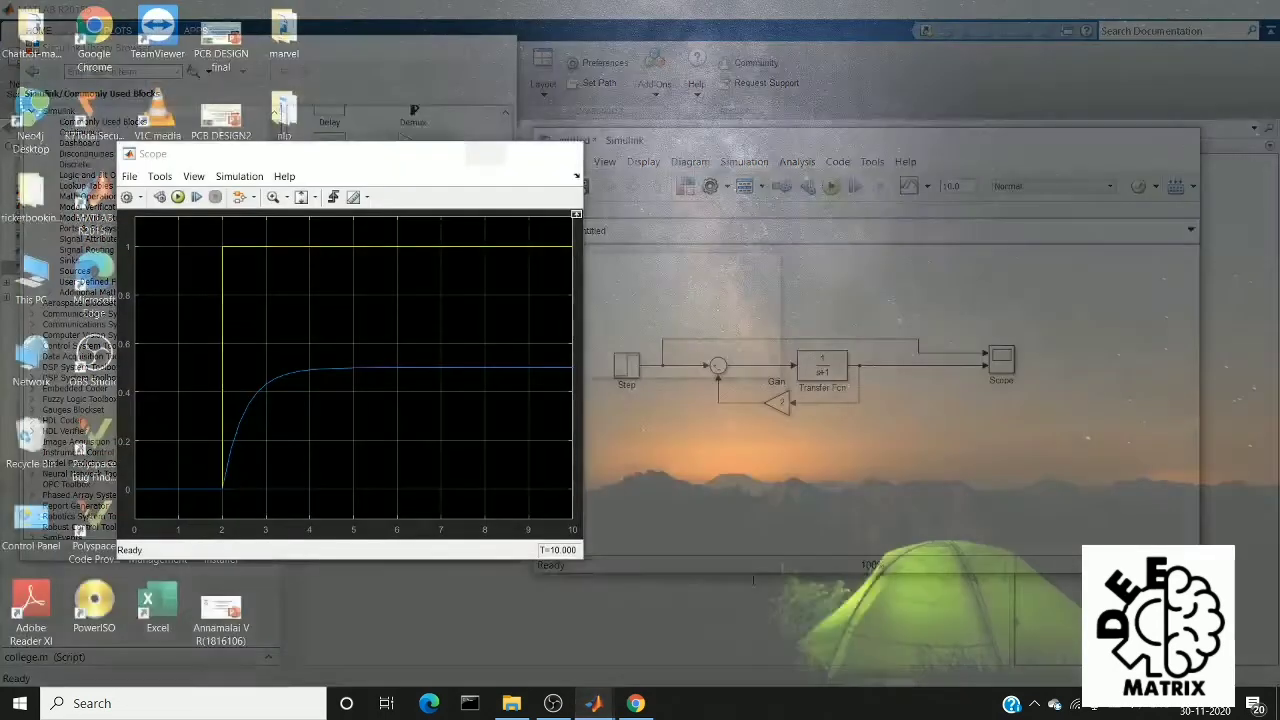
click(806, 609)
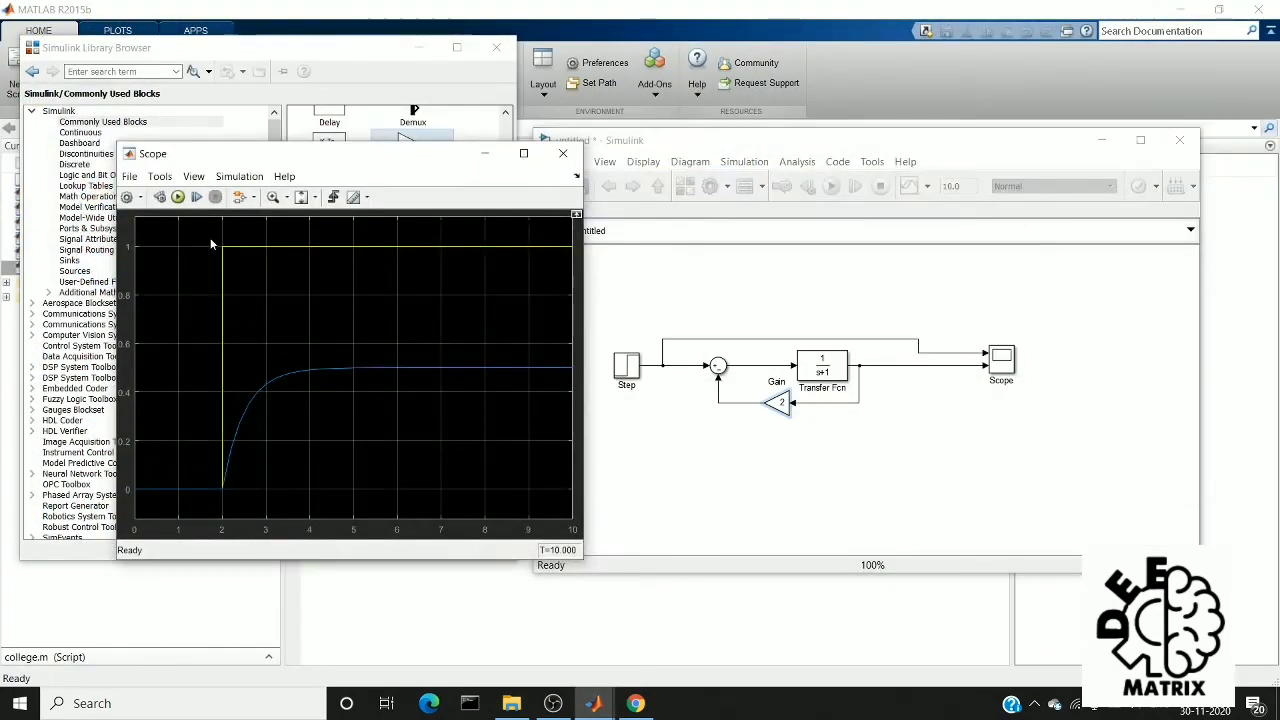
click(182, 200)
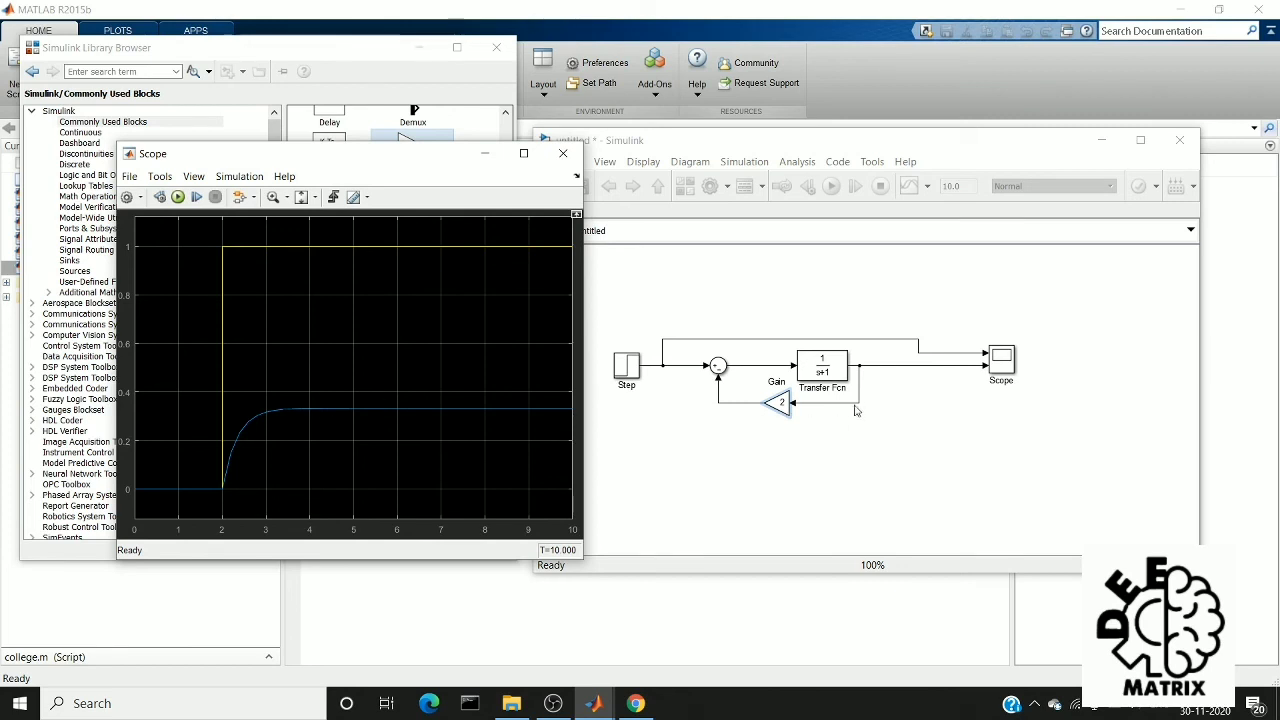
click(778, 400)
click(689, 408)
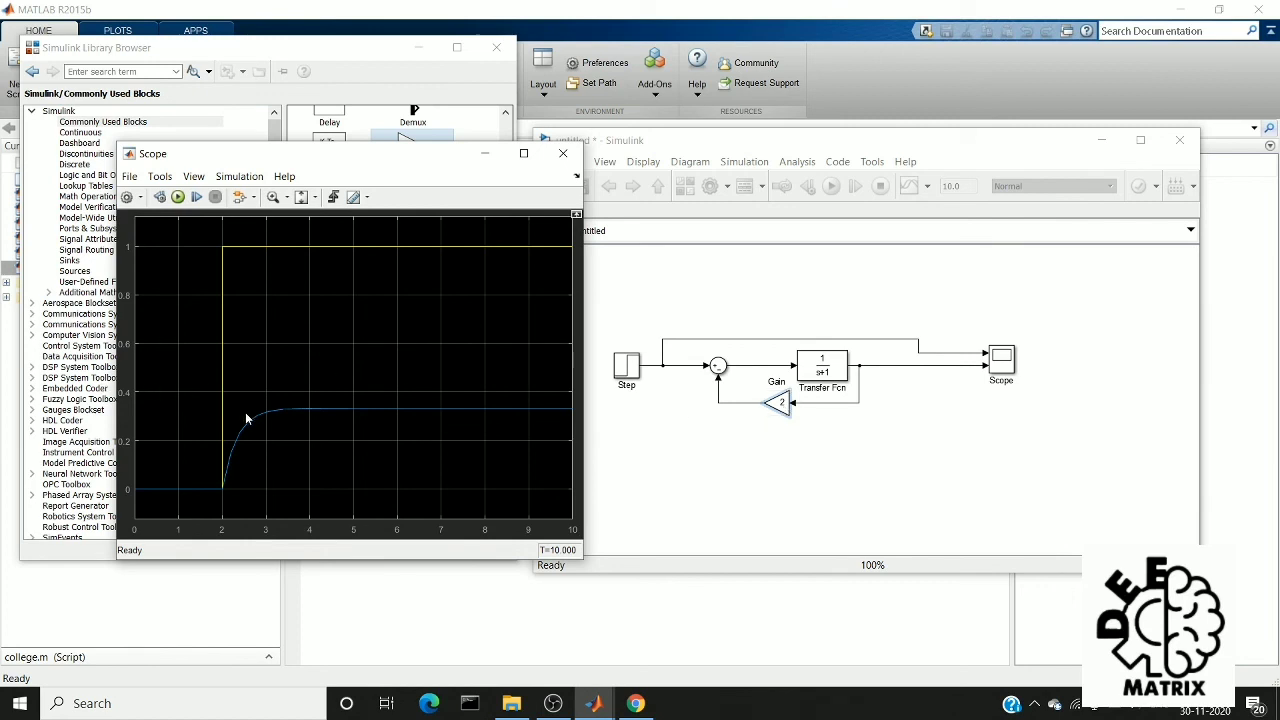